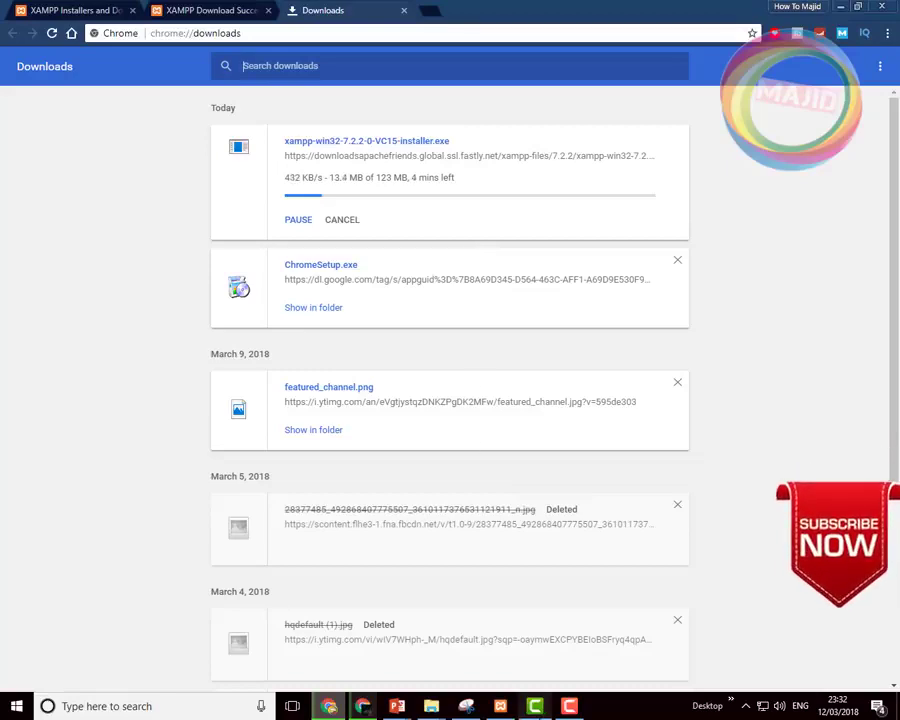
{"action": "mouse_move", "coordinate": [537, 706]}
{"action": "left_click", "coordinate": [569, 706]}
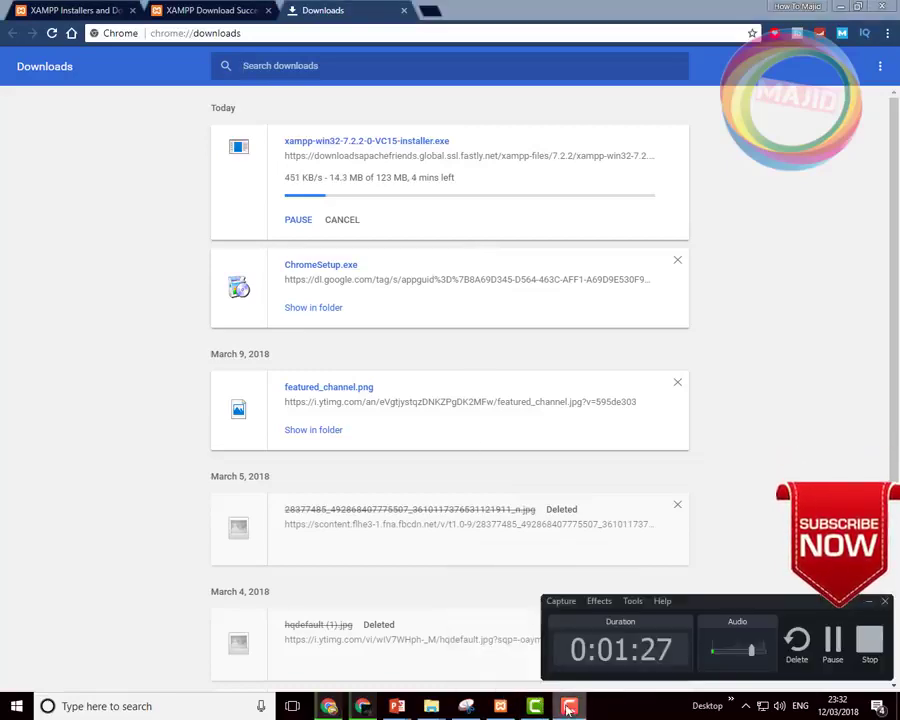
{"action": "left_click", "coordinate": [823, 648]}
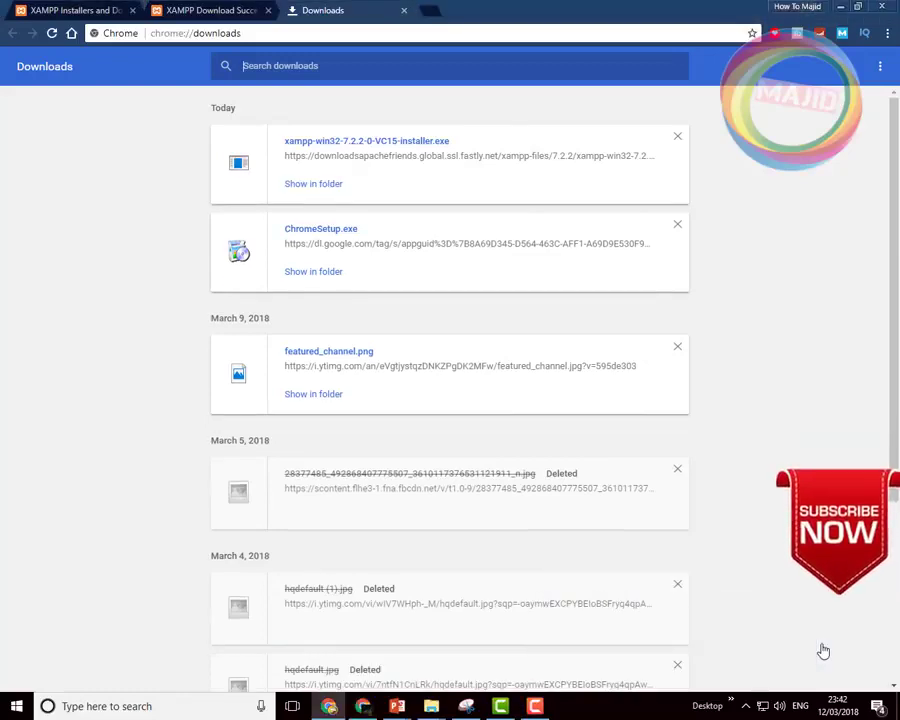
- Launch the xampp-win32-7.2.2-0-VC15 installer from its download folder and minimize the open windows
{"action": "left_click", "coordinate": [322, 185]}
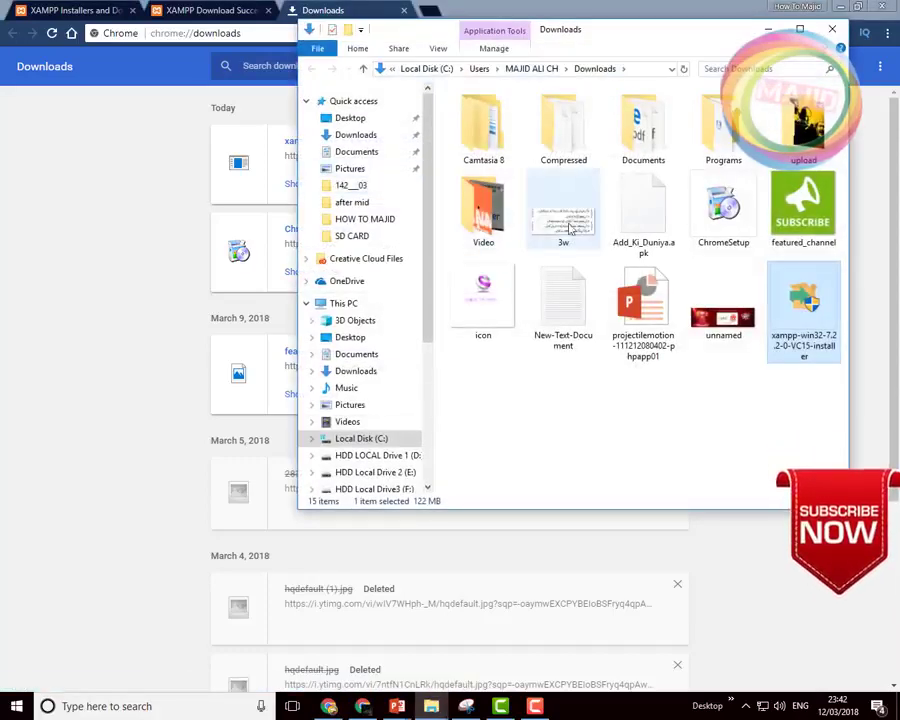
{"action": "double_click", "coordinate": [800, 310]}
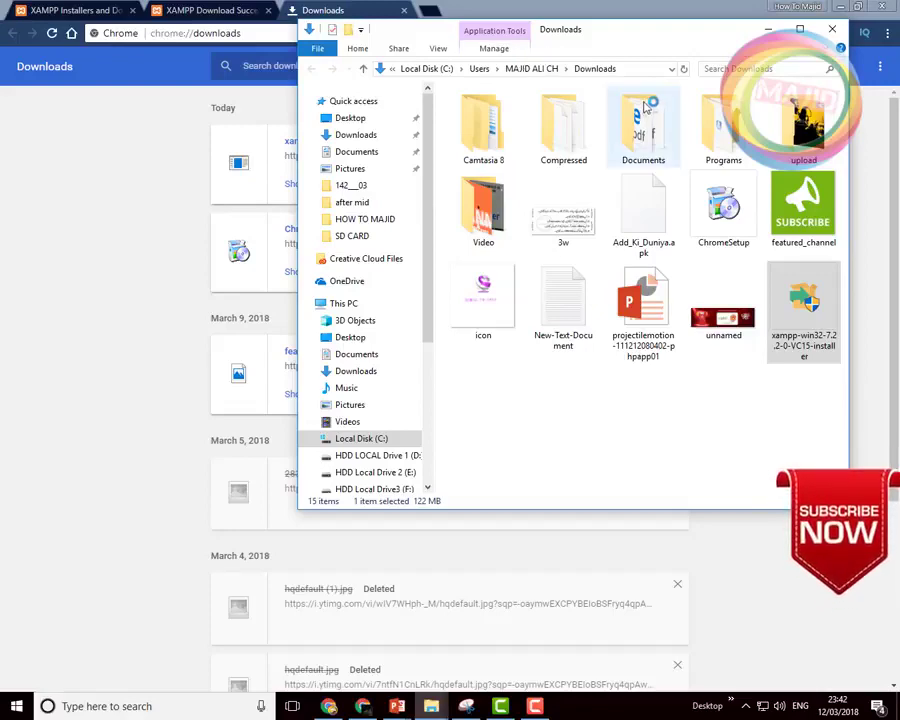
{"action": "left_click", "coordinate": [768, 29]}
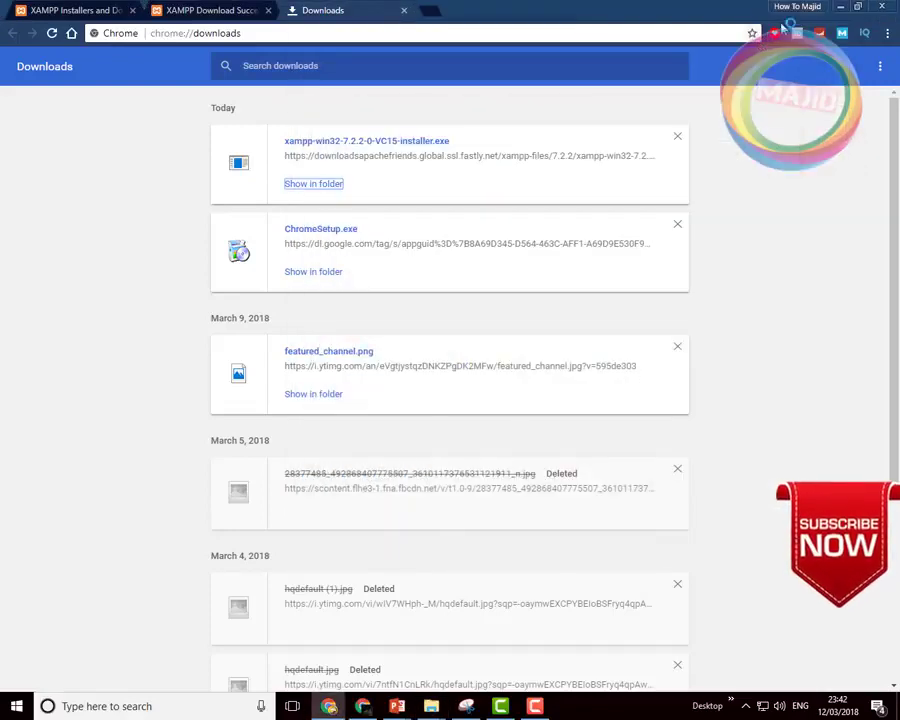
{"action": "left_click", "coordinate": [832, 15]}
{"action": "left_click", "coordinate": [828, 12]}
{"action": "left_click", "coordinate": [826, 12]}
{"action": "left_click", "coordinate": [824, 14]}
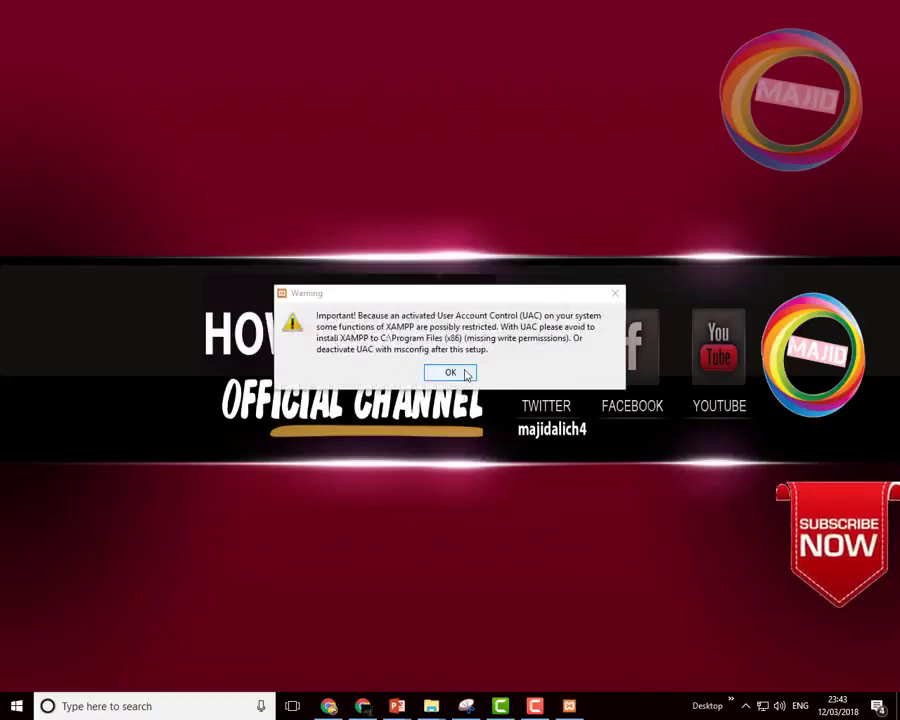
- Acknowledge the User Account Control warning and proceed through the XAMPP setup with all components selected
{"action": "left_click", "coordinate": [465, 375]}
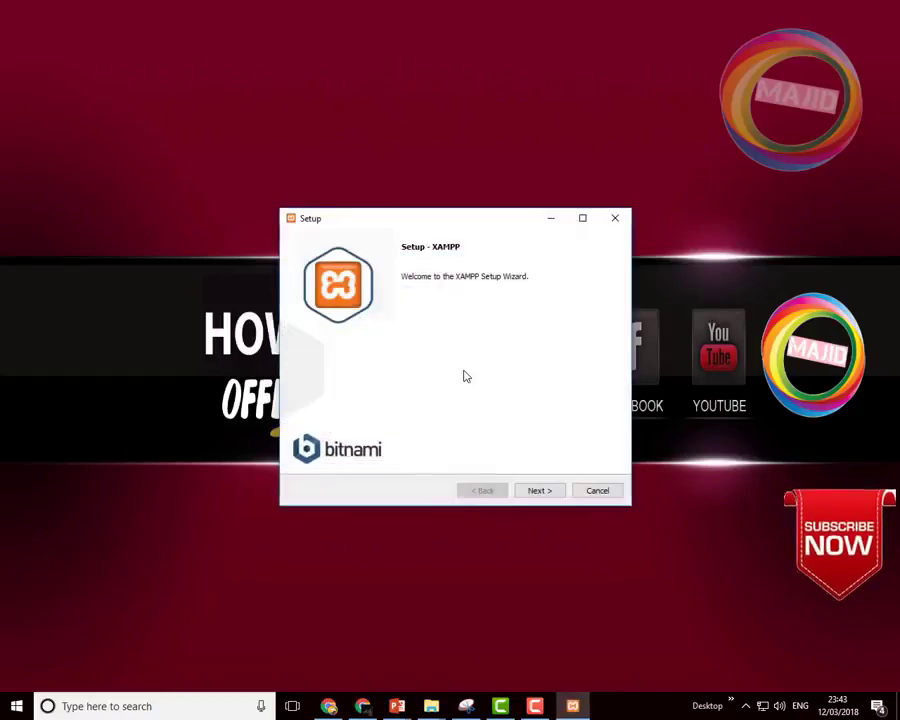
{"action": "left_click", "coordinate": [543, 496]}
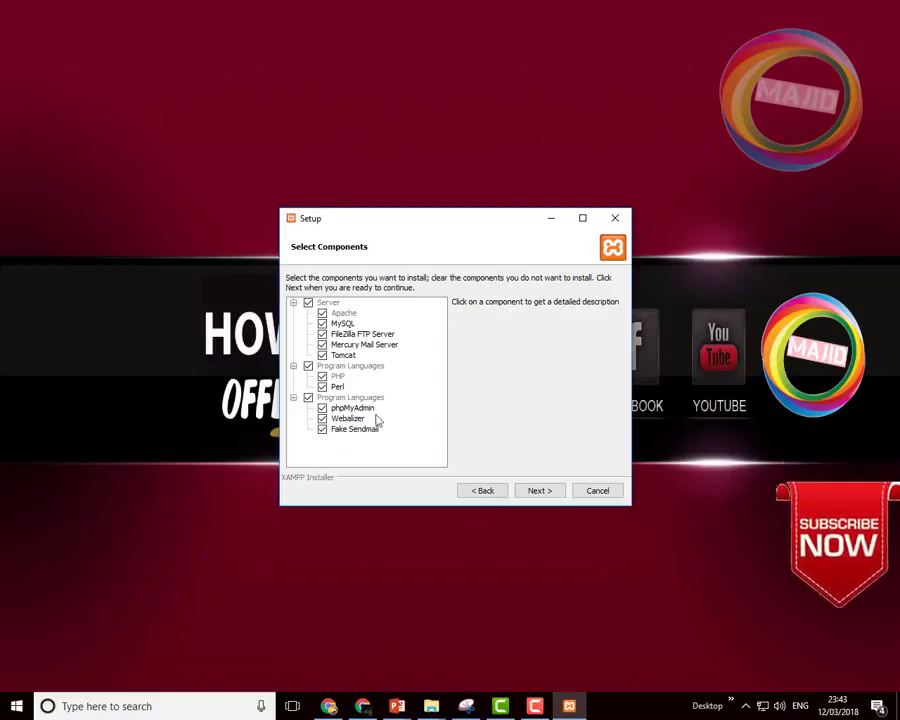
{"action": "left_click", "coordinate": [536, 490]}
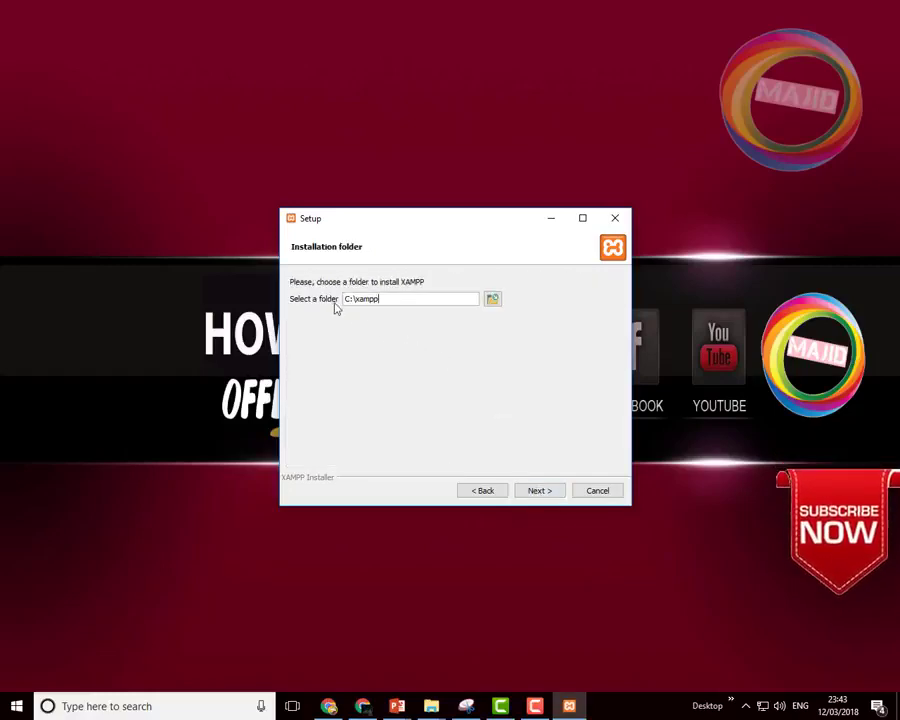
{"action": "left_click", "coordinate": [495, 302]}
{"action": "scroll", "coordinate": [412, 443], "scroll_direction": "down", "scroll_amount": 5}
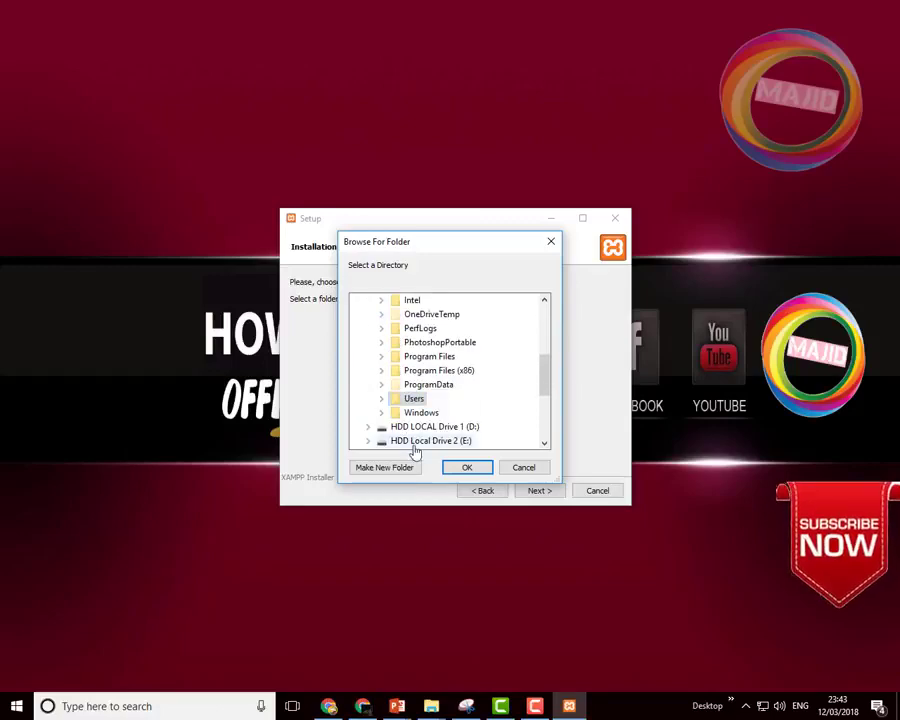
{"action": "scroll", "coordinate": [413, 447], "scroll_direction": "up", "scroll_amount": 10}
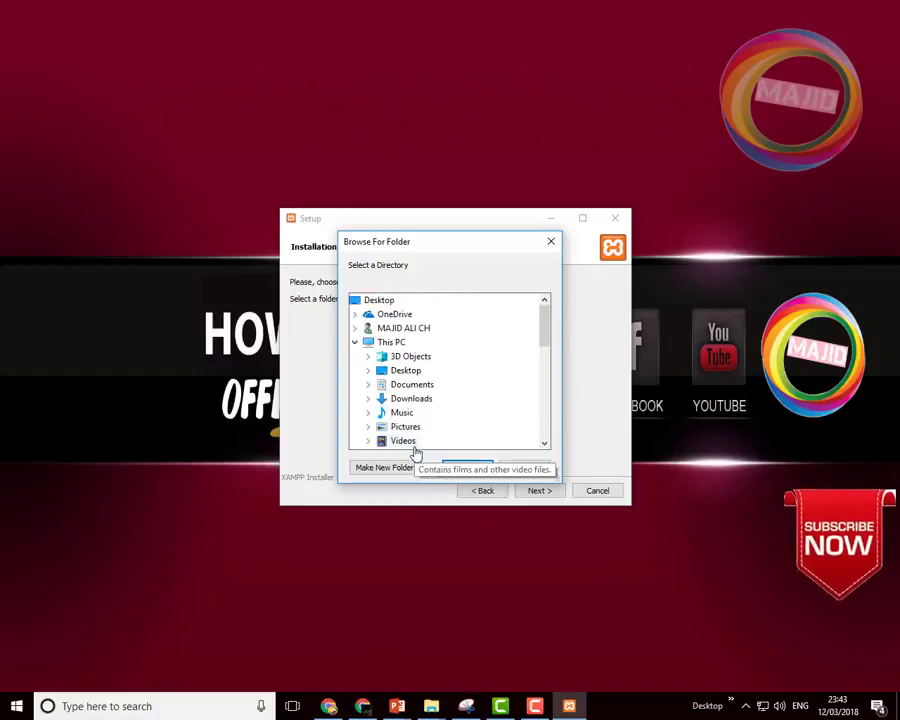
{"action": "left_click", "coordinate": [536, 706]}
{"action": "left_click", "coordinate": [830, 641]}
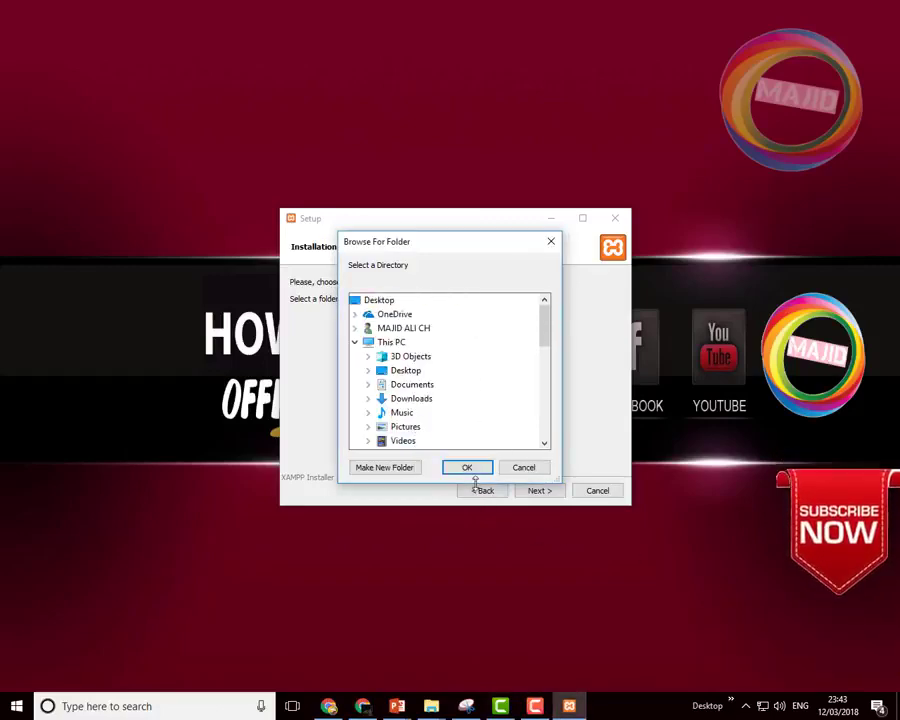
{"action": "scroll", "coordinate": [405, 415], "scroll_direction": "down", "scroll_amount": 5}
{"action": "scroll", "coordinate": [498, 394], "scroll_direction": "up", "scroll_amount": 5}
{"action": "left_click", "coordinate": [524, 467]}
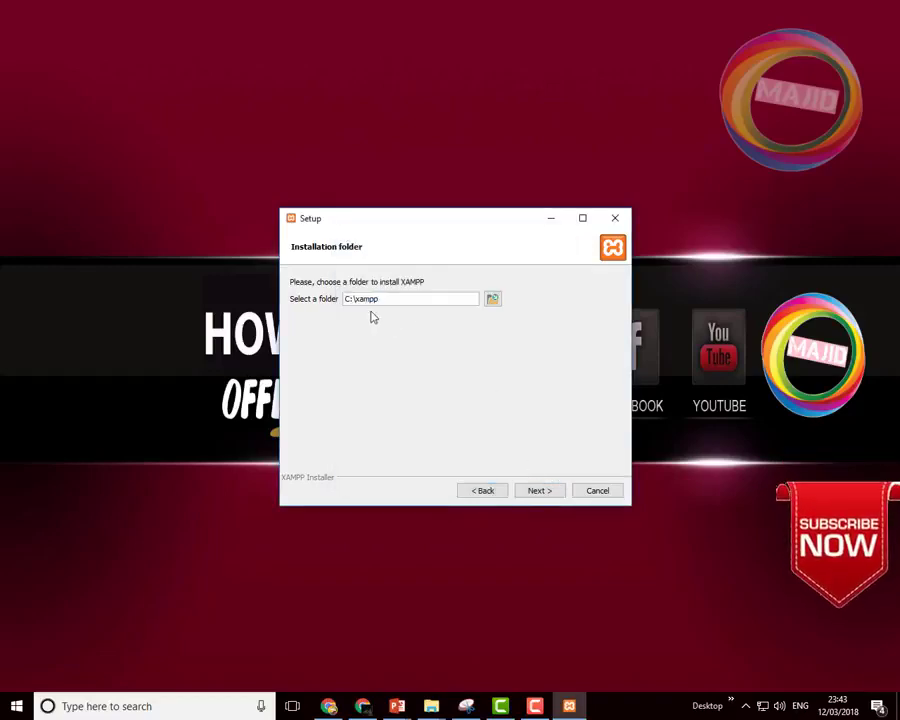
- Accept C:\xampp as the installation folder and start installing XAMPP, minimizing the Bitnami web page that setup opens
{"action": "left_click", "coordinate": [548, 490]}
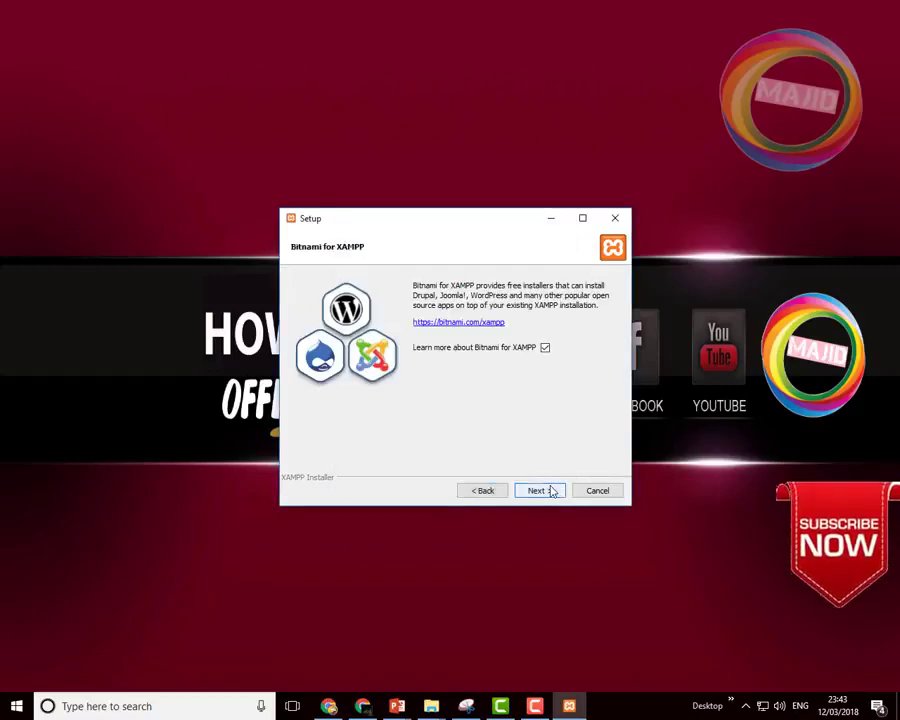
{"action": "left_click", "coordinate": [548, 490]}
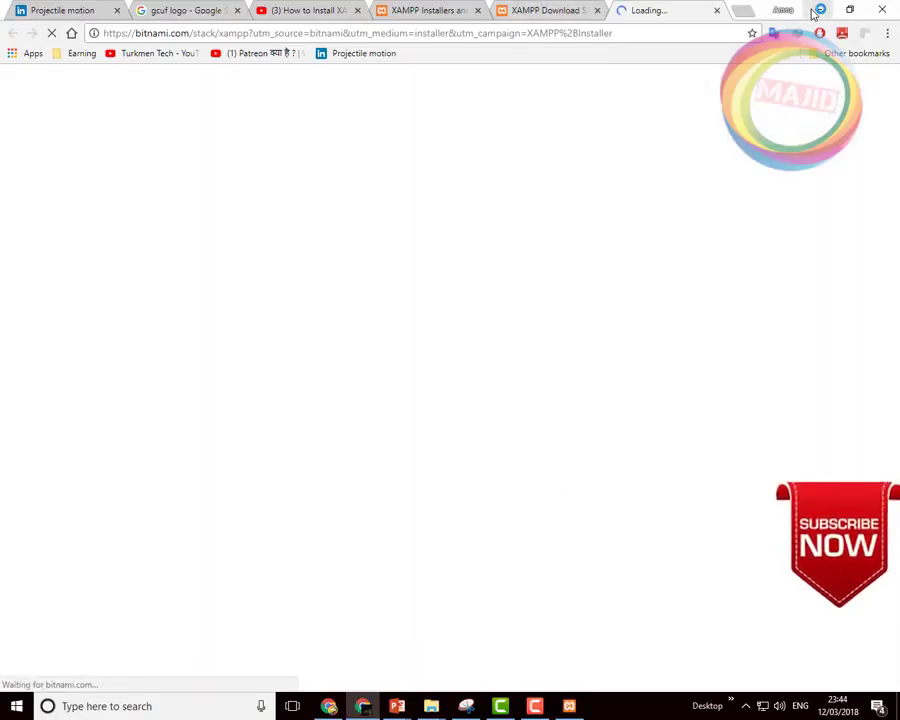
{"action": "left_click", "coordinate": [818, 10]}
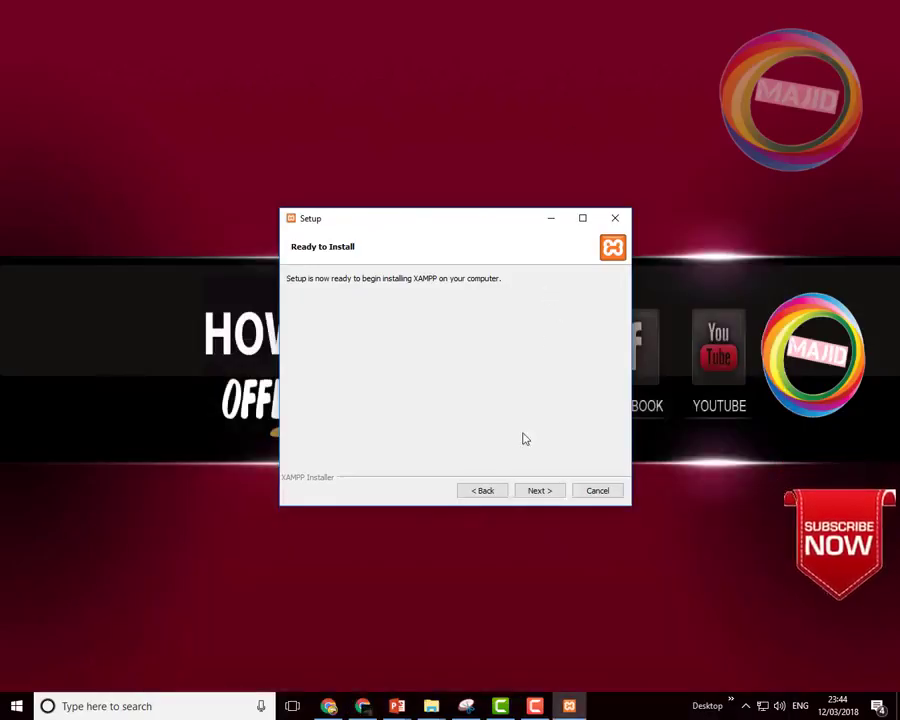
{"action": "left_click", "coordinate": [540, 490]}
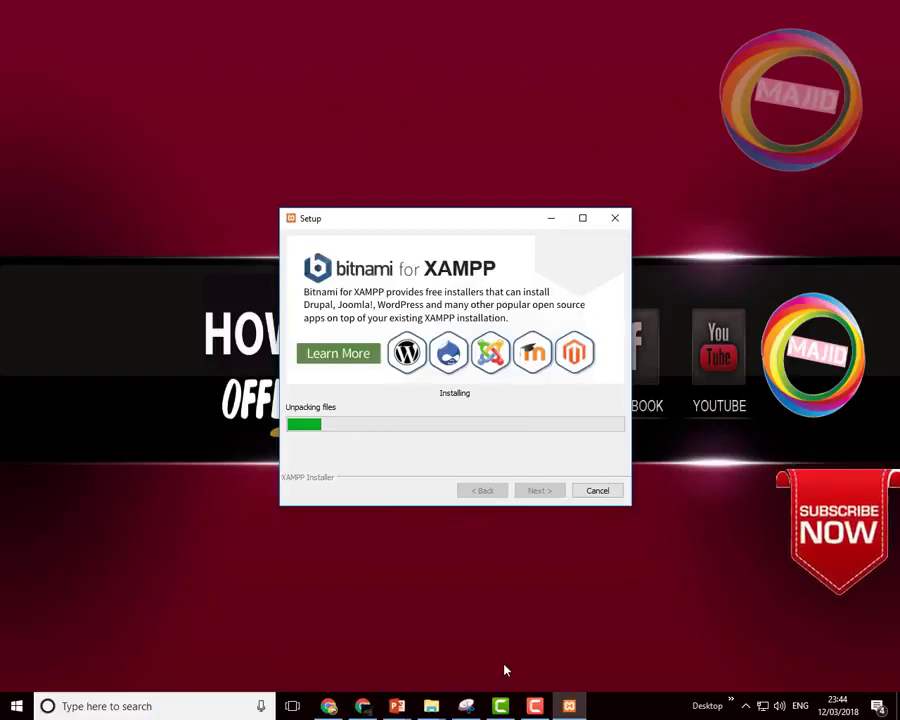
{"action": "left_click", "coordinate": [500, 706]}
{"action": "left_click", "coordinate": [500, 706]}
{"action": "left_click", "coordinate": [535, 706]}
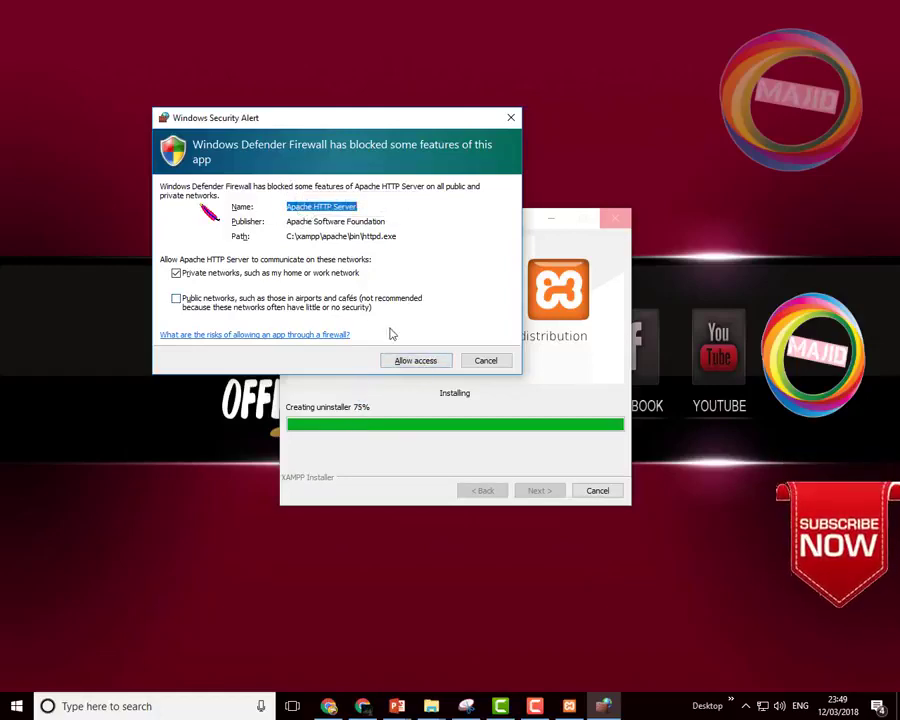
- Allow Apache HTTP Server through the firewall on private networks and finish the setup with the Control Panel set to start
{"action": "left_click", "coordinate": [418, 362]}
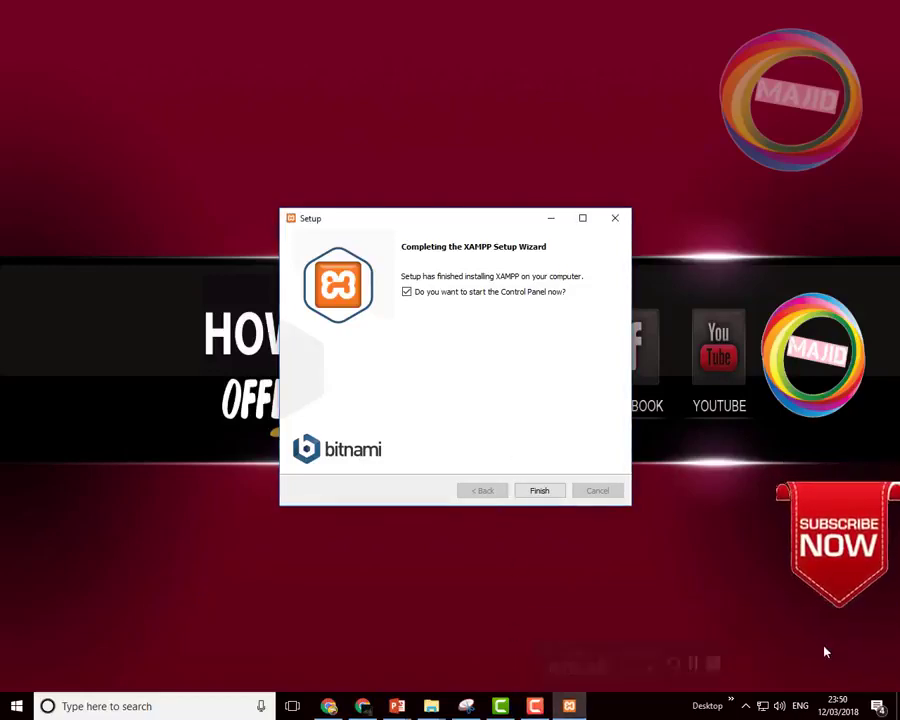
{"action": "left_click", "coordinate": [539, 490]}
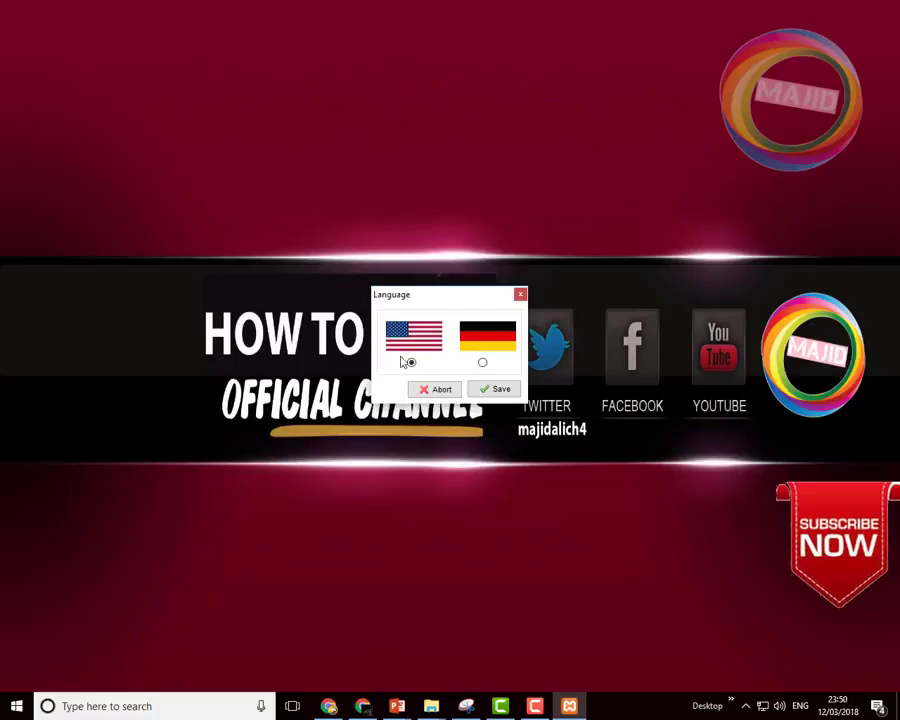
- Save English as the XAMPP Control Panel language and start the Apache module
{"action": "left_click", "coordinate": [500, 391]}
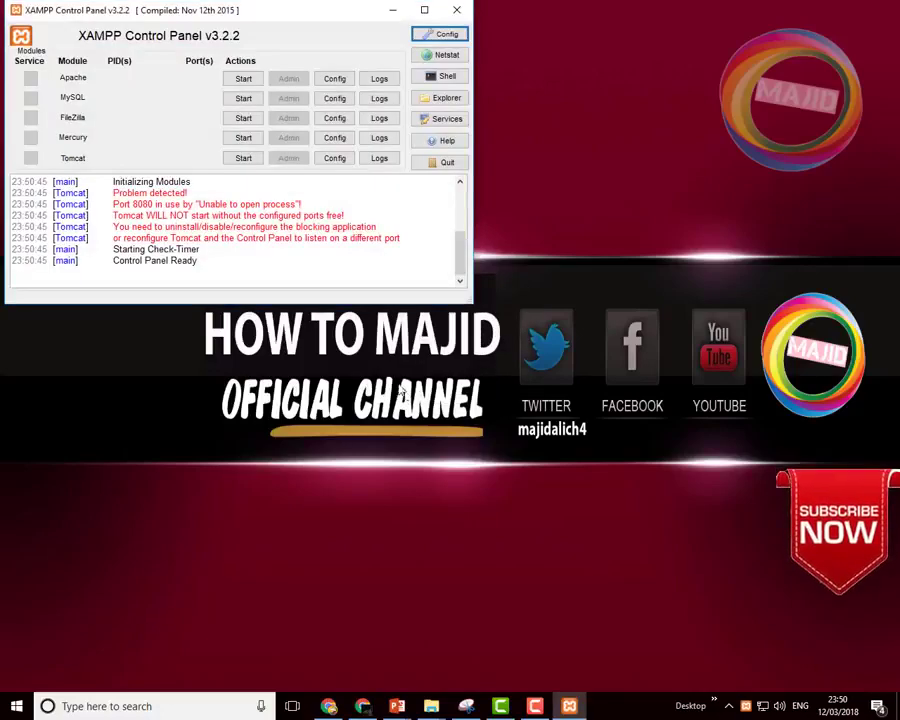
{"action": "left_click_drag", "start_coordinate": [187, 10], "coordinate": [515, 178]}
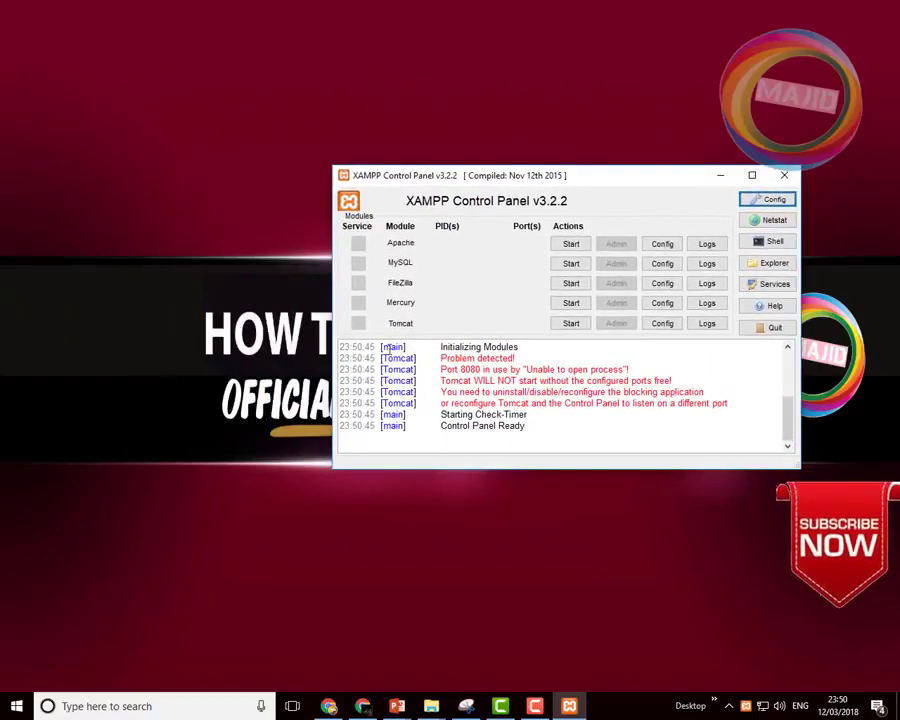
{"action": "left_click", "coordinate": [571, 243]}
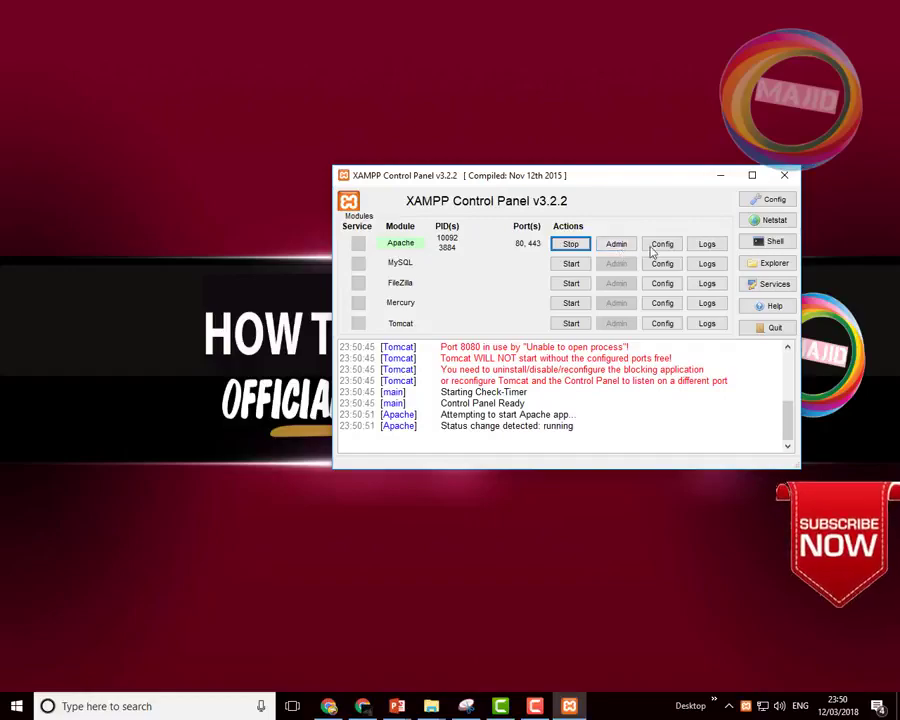
- Open Apache's admin page at localhost/dashboard, look over the XAMPP welcome page and minimize the browser
{"action": "left_click", "coordinate": [617, 246]}
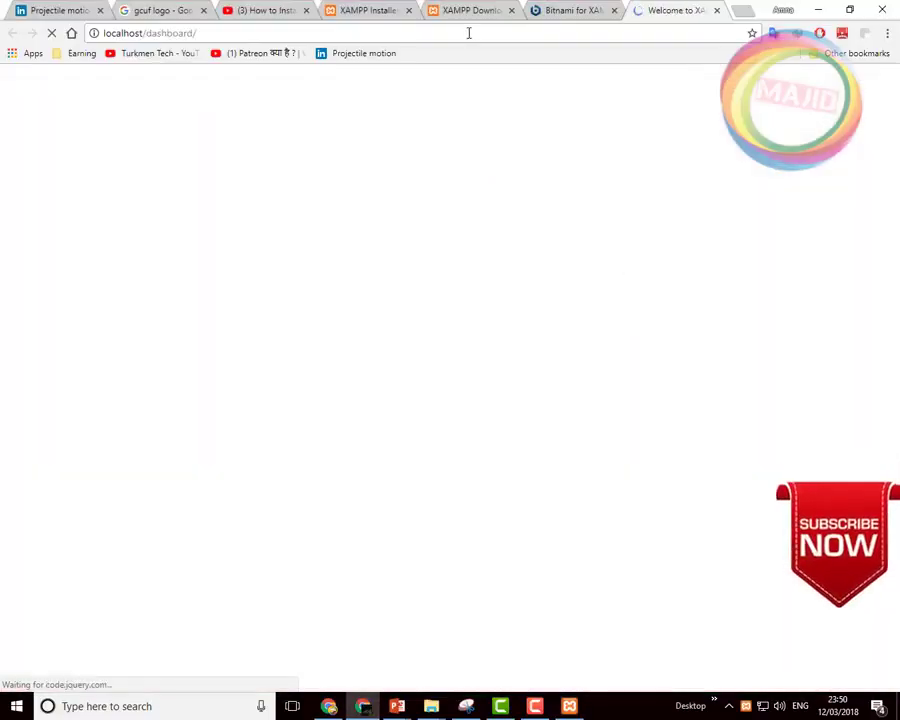
{"action": "scroll", "coordinate": [287, 177], "scroll_direction": "down", "scroll_amount": 2}
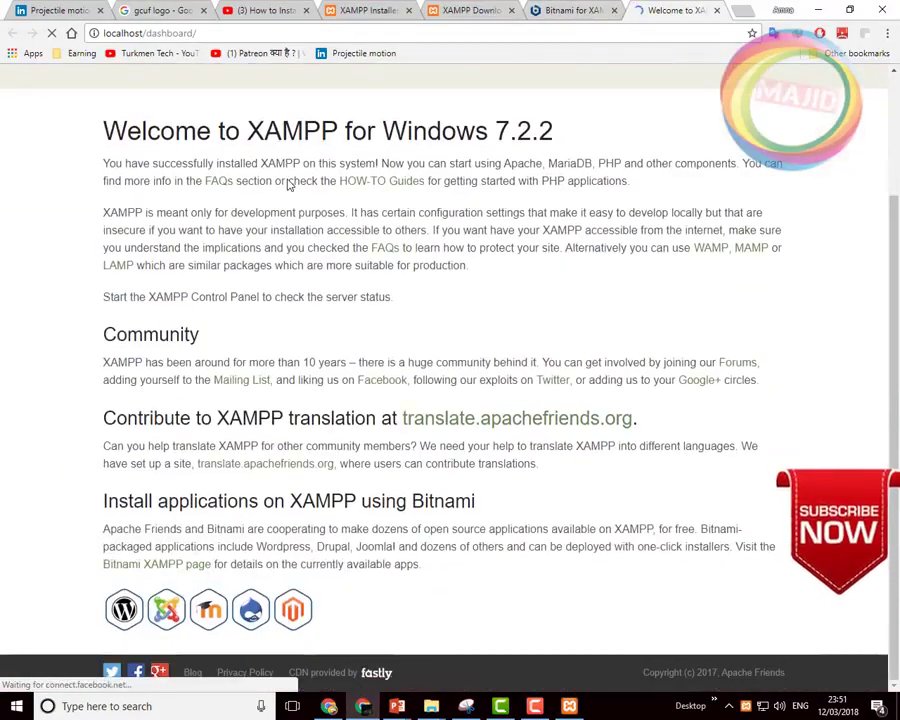
{"action": "left_click", "coordinate": [818, 10]}
- Browse the Apache program folder from the module's configuration options, then close it
{"action": "left_click", "coordinate": [662, 243]}
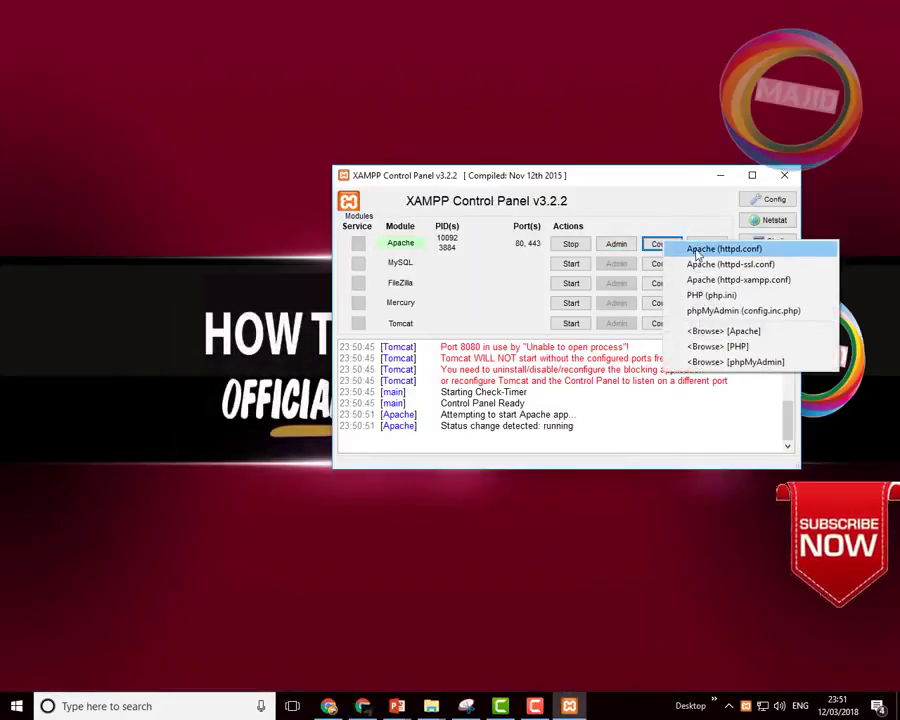
{"action": "left_click", "coordinate": [723, 331]}
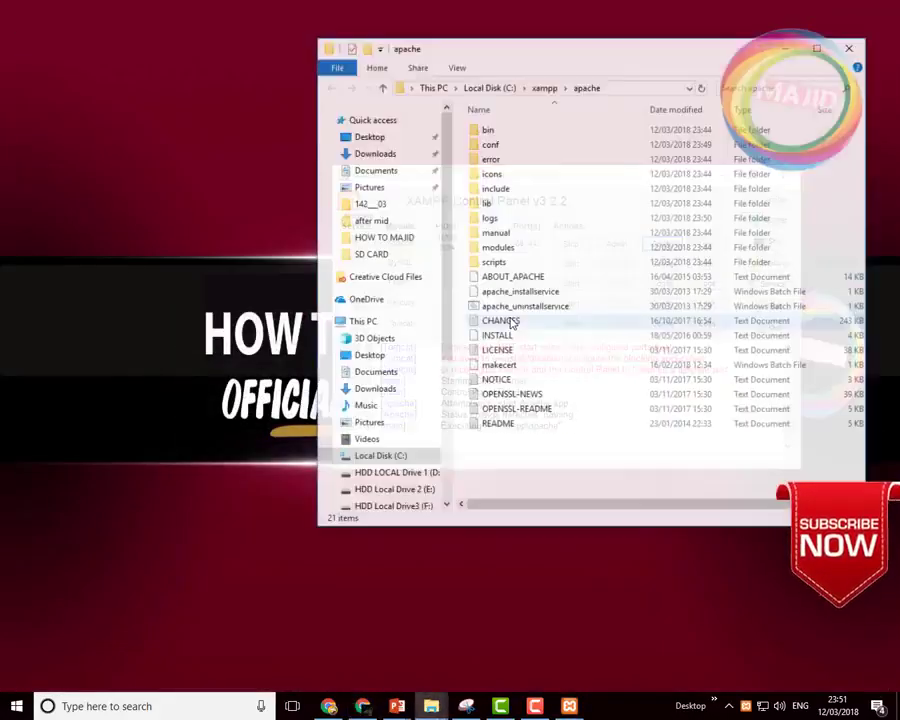
{"action": "left_click", "coordinate": [850, 47]}
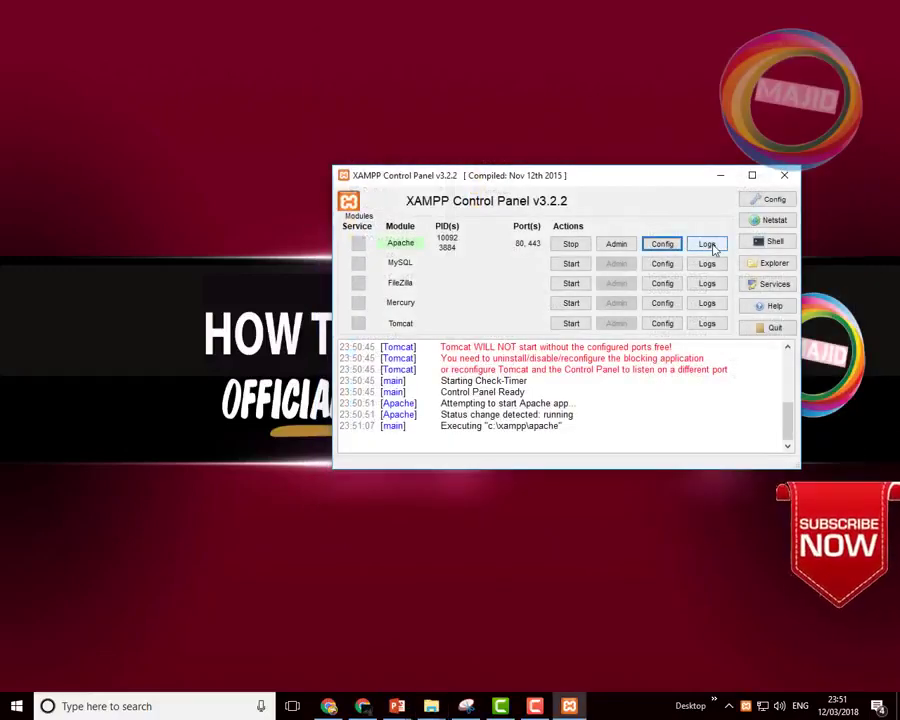
- Check Apache's log options, then view the Netstat list of TCP listening sockets and close it
{"action": "left_click", "coordinate": [710, 246]}
{"action": "left_click", "coordinate": [766, 221]}
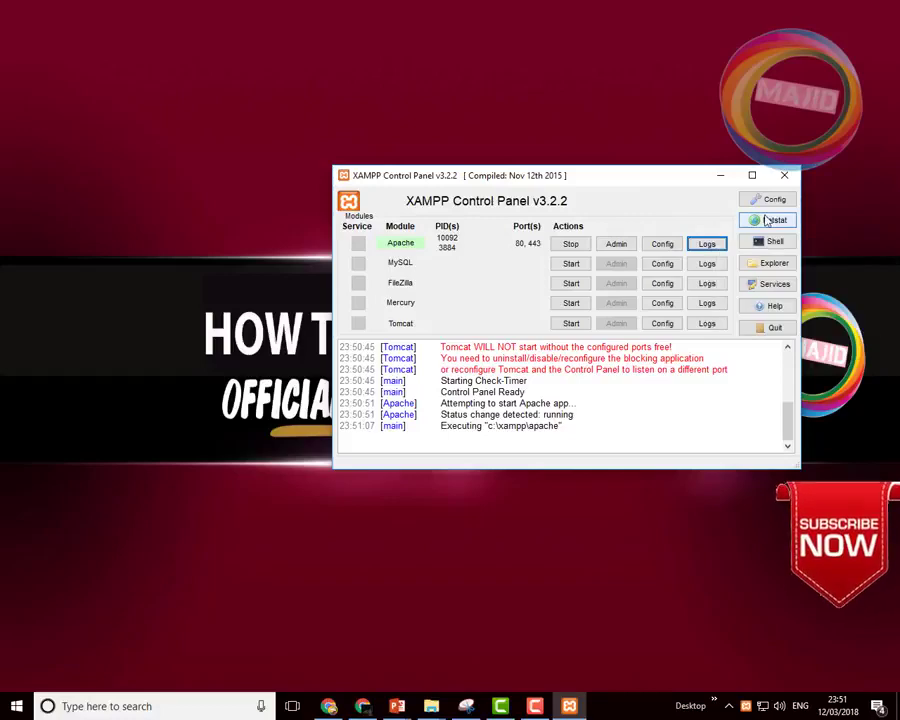
{"action": "left_click", "coordinate": [765, 222]}
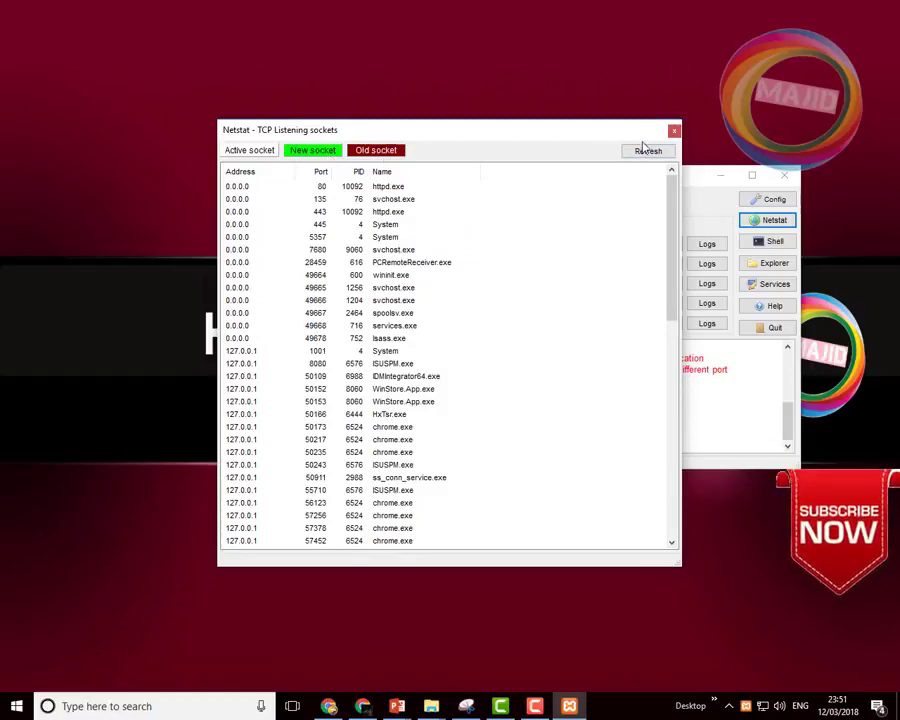
{"action": "left_click", "coordinate": [674, 133]}
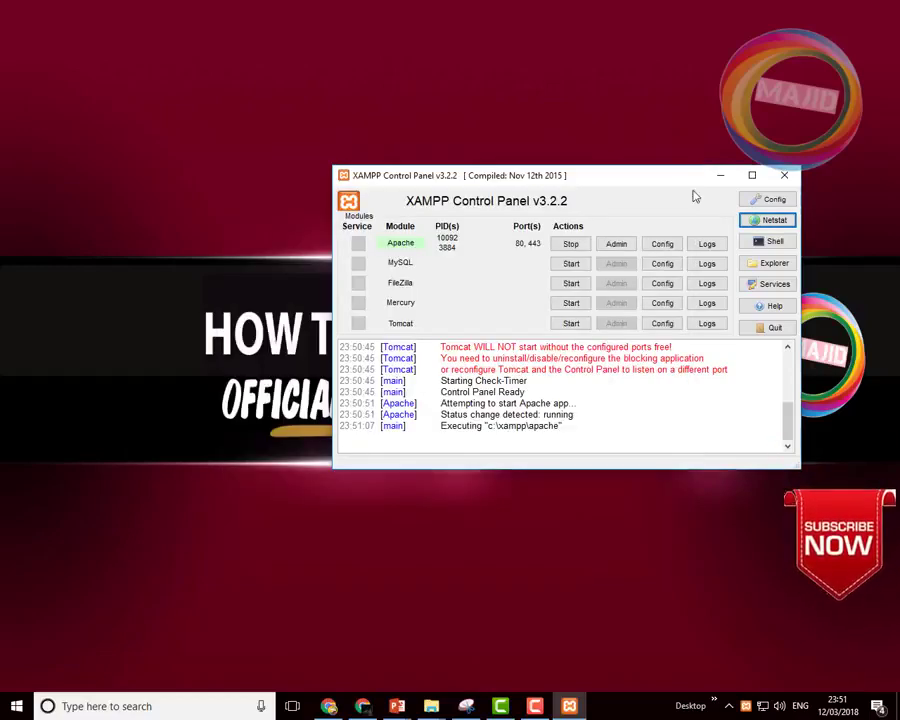
- Open and close the XAMPP shell, then view the xampp folder in the file explorer and close it
{"action": "left_click", "coordinate": [766, 241]}
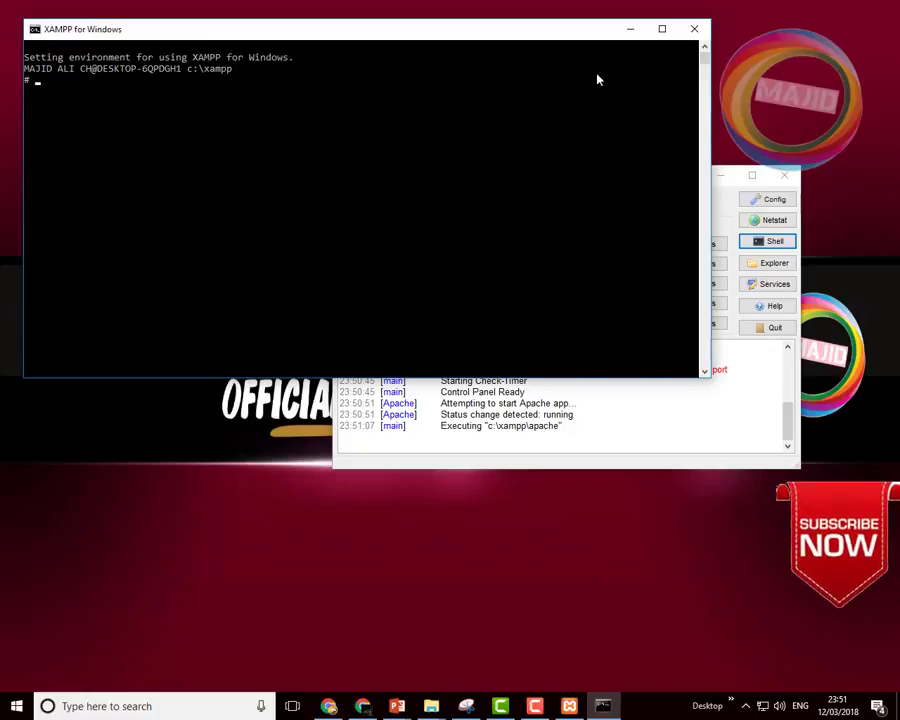
{"action": "left_click", "coordinate": [690, 32]}
{"action": "left_click", "coordinate": [774, 263]}
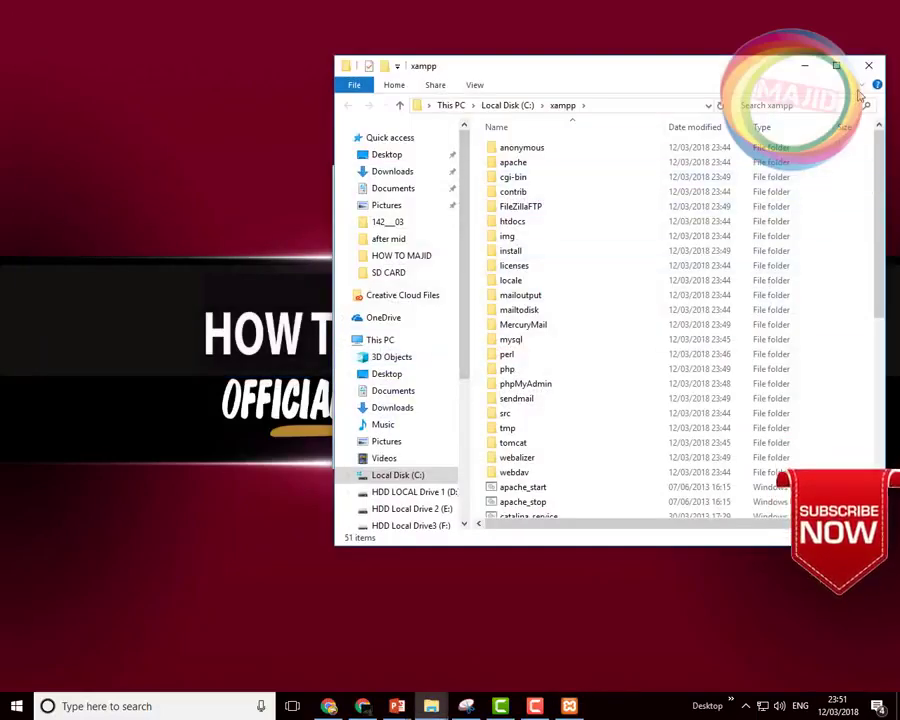
{"action": "left_click", "coordinate": [868, 68]}
- Look through the Windows services list and close it, then view the XAMPP help window and close it
{"action": "left_click", "coordinate": [774, 284]}
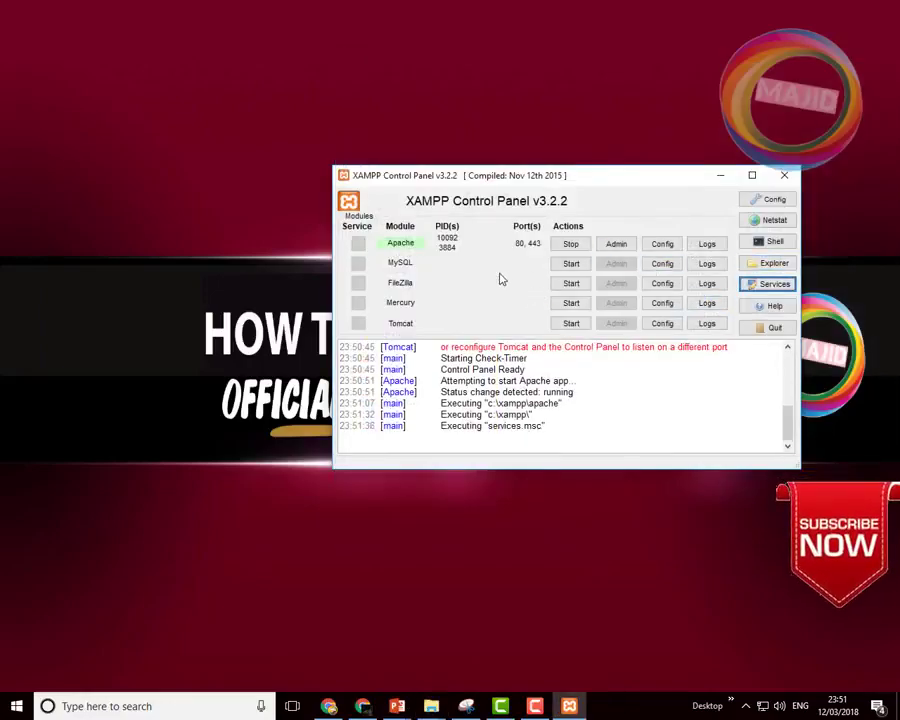
{"action": "scroll", "coordinate": [358, 310], "scroll_direction": "down", "scroll_amount": 7}
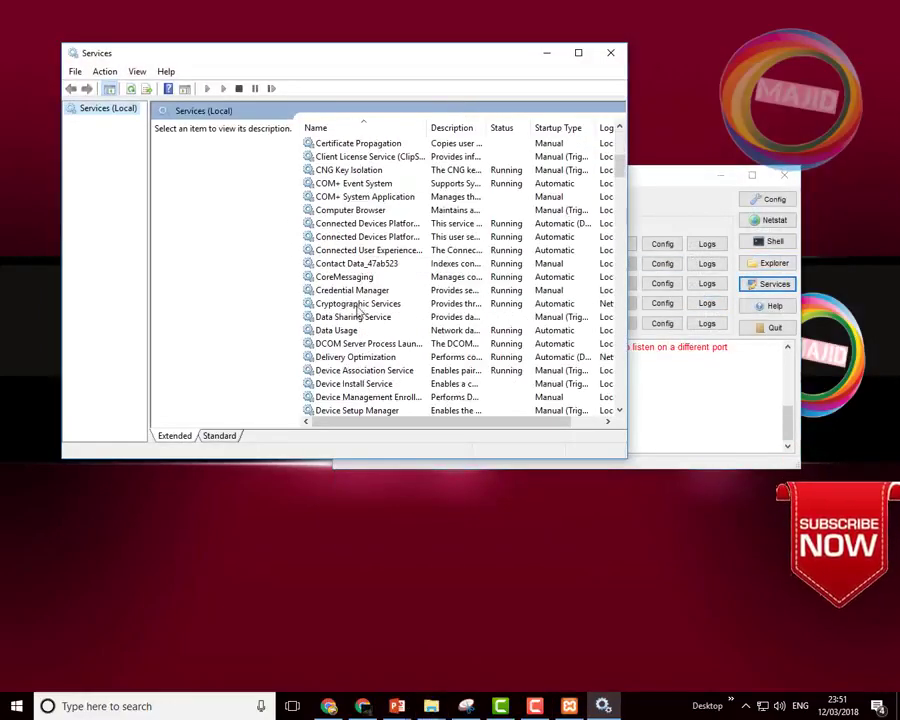
{"action": "scroll", "coordinate": [358, 320], "scroll_direction": "down", "scroll_amount": 20}
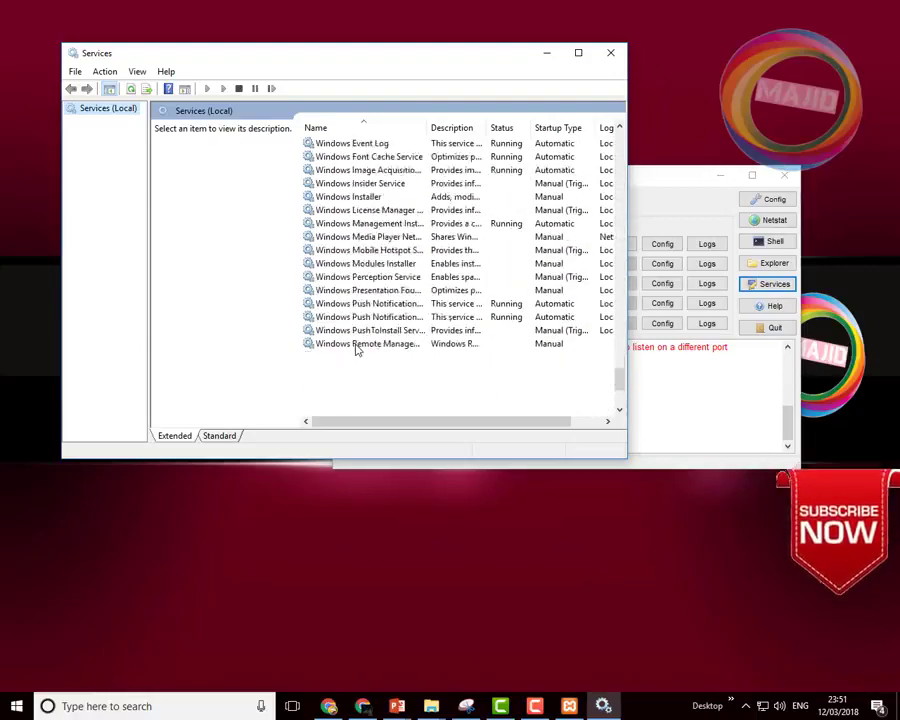
{"action": "scroll", "coordinate": [357, 349], "scroll_direction": "down", "scroll_amount": 7}
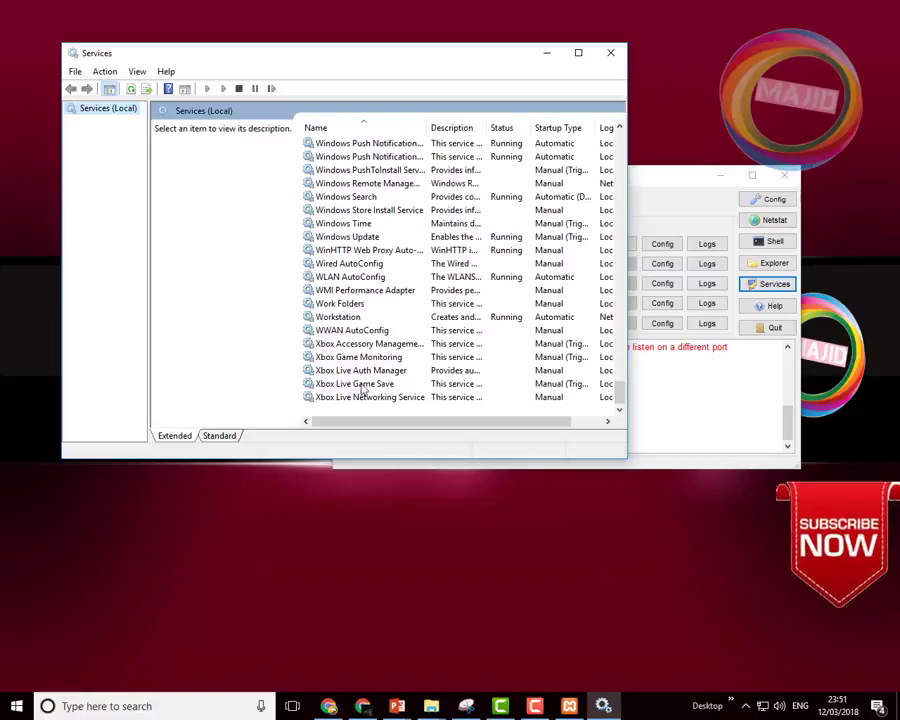
{"action": "left_click", "coordinate": [611, 53]}
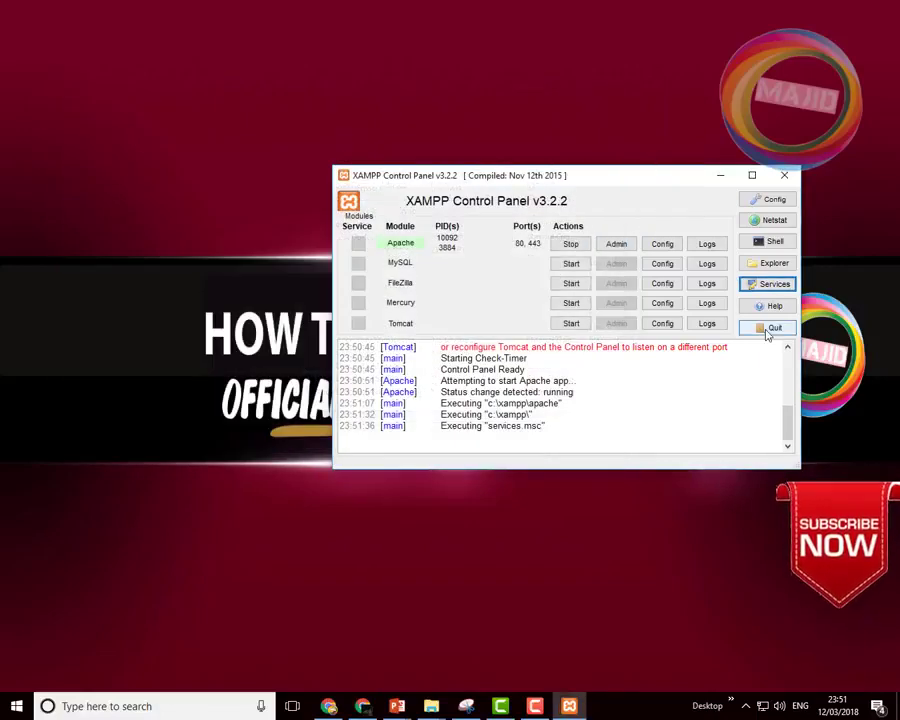
{"action": "left_click", "coordinate": [773, 306]}
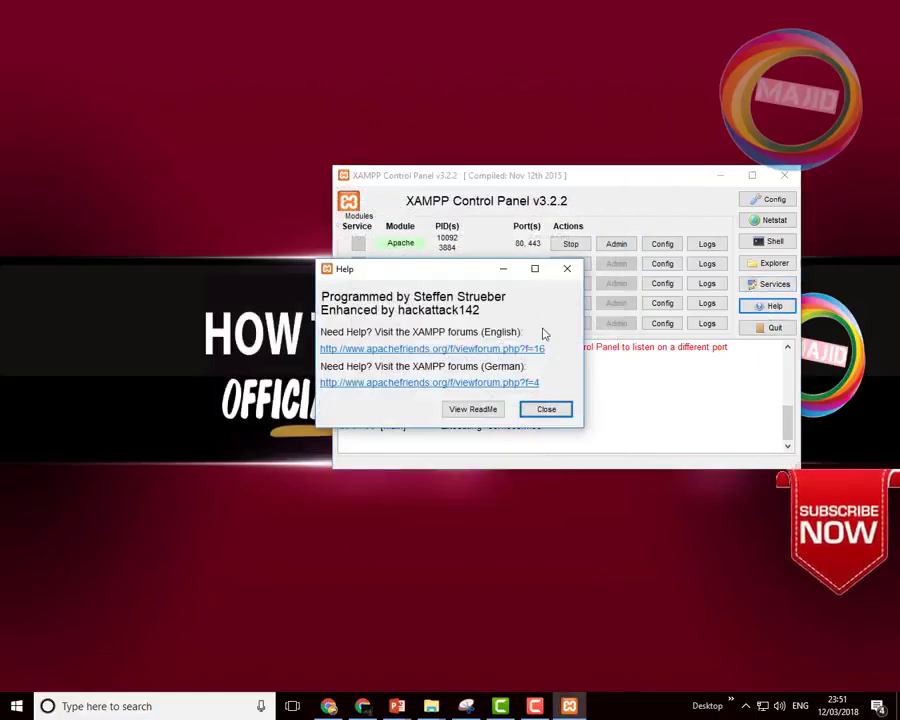
{"action": "left_click", "coordinate": [527, 410]}
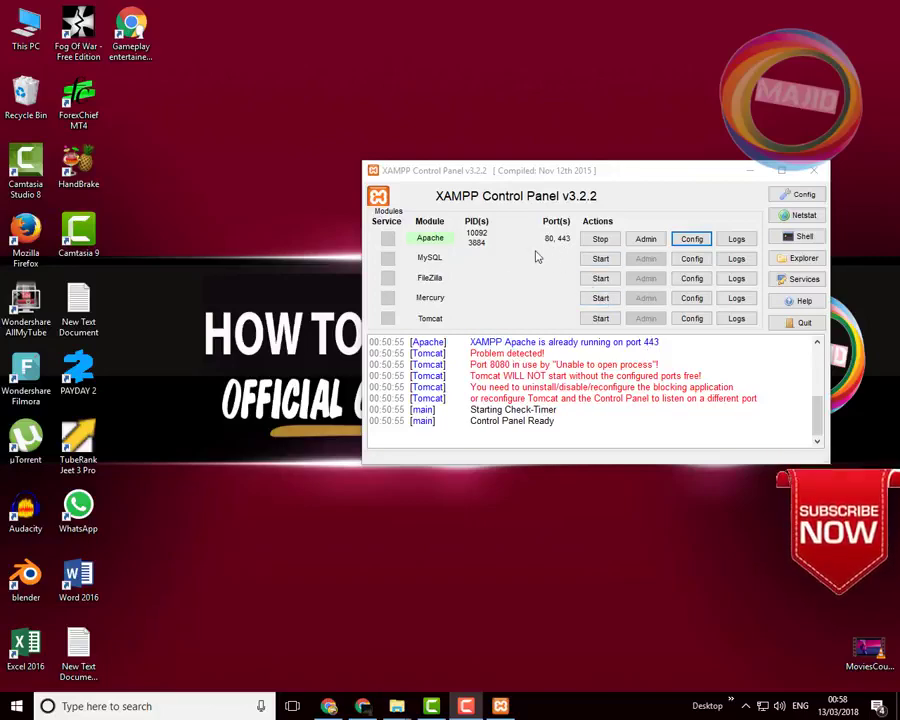
- Set both Listen ports in Apache's httpd.conf to 8080, close the file and restart Apache
{"action": "left_click", "coordinate": [692, 242]}
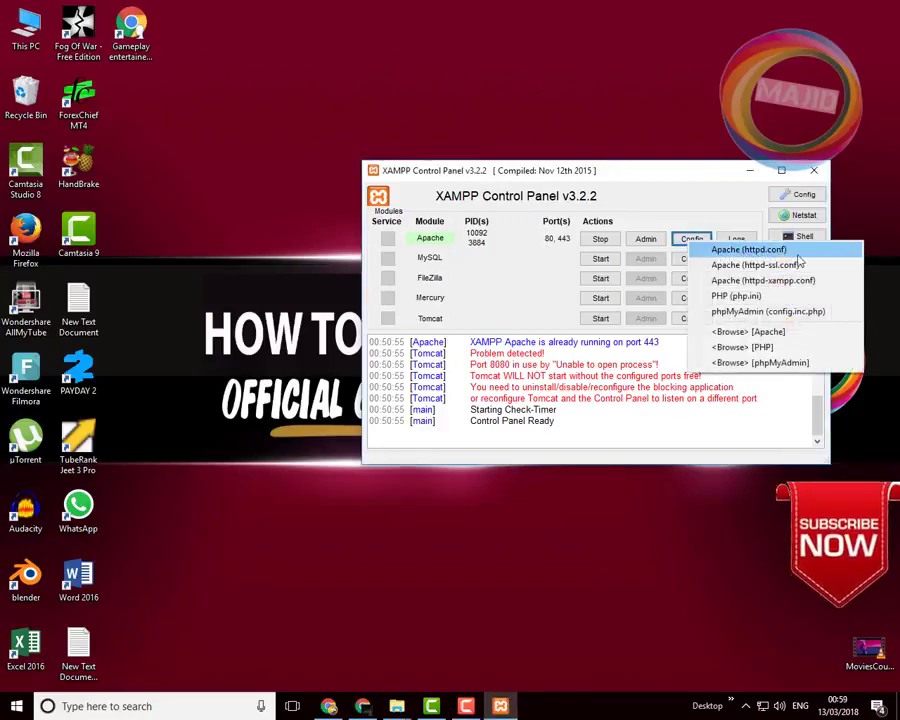
{"action": "left_click", "coordinate": [752, 250]}
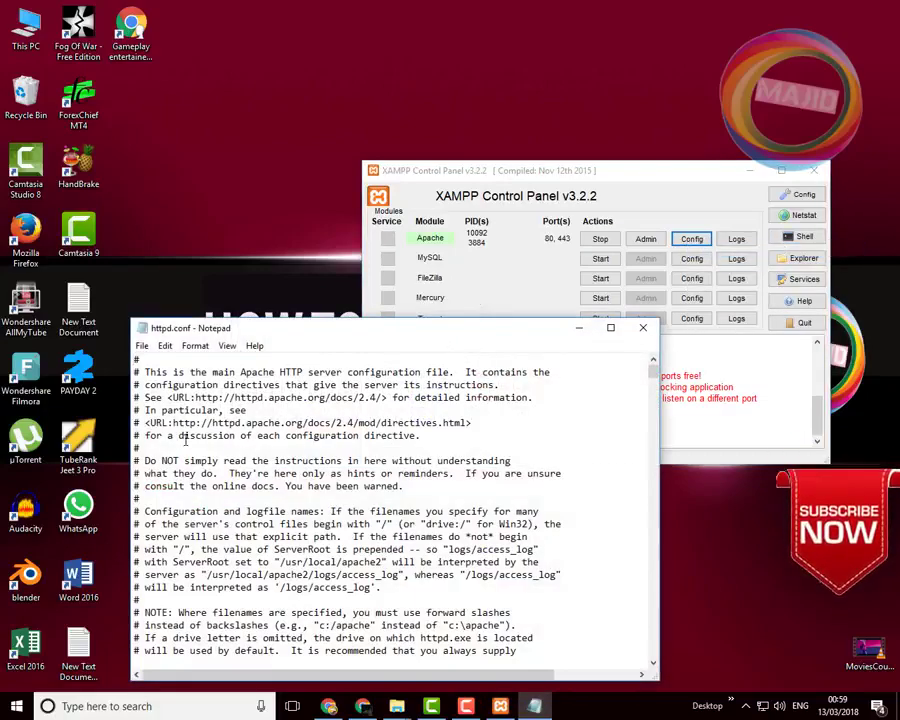
{"action": "scroll", "coordinate": [186, 528], "scroll_direction": "down", "scroll_amount": 7}
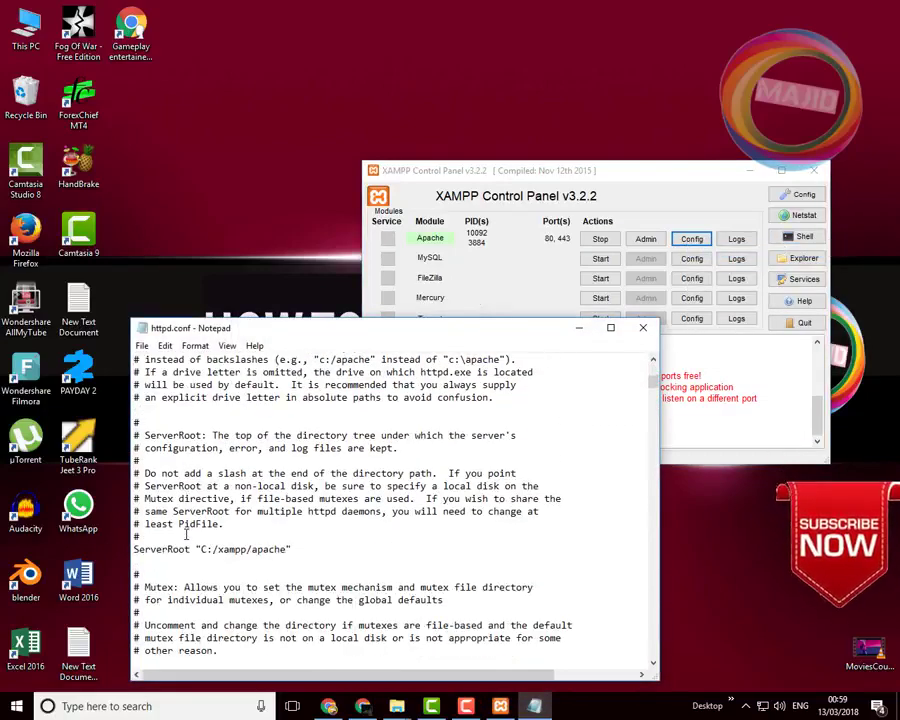
{"action": "scroll", "coordinate": [185, 535], "scroll_direction": "down", "scroll_amount": 3}
{"action": "scroll", "coordinate": [196, 567], "scroll_direction": "down", "scroll_amount": 2}
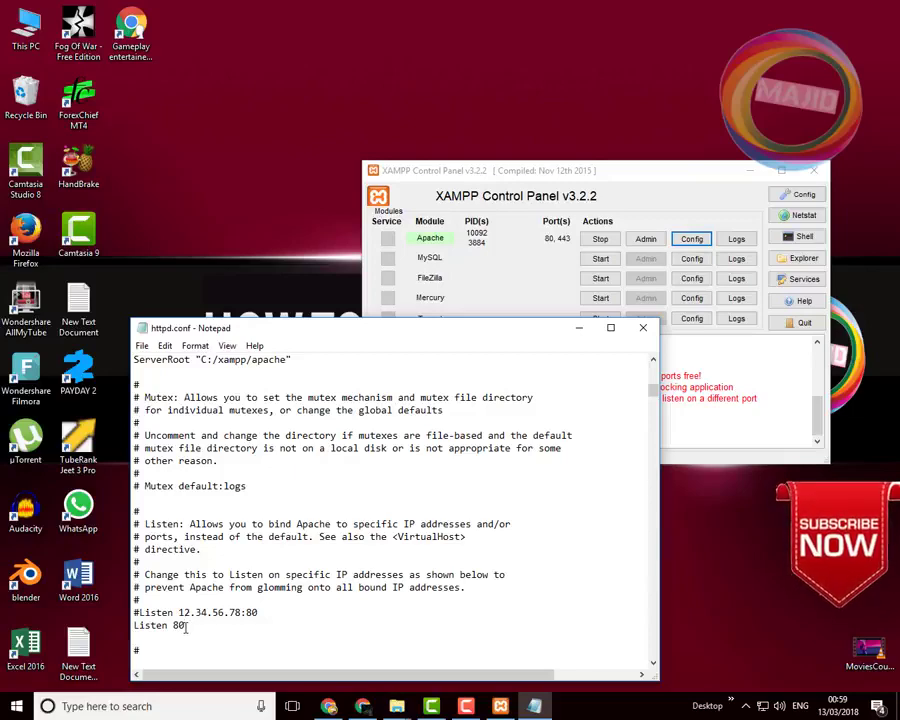
{"action": "type", "text": "80"}
{"action": "left_click", "coordinate": [258, 615]}
{"action": "type", "text": "80"}
{"action": "left_click", "coordinate": [644, 331]}
{"action": "left_click", "coordinate": [601, 239]}
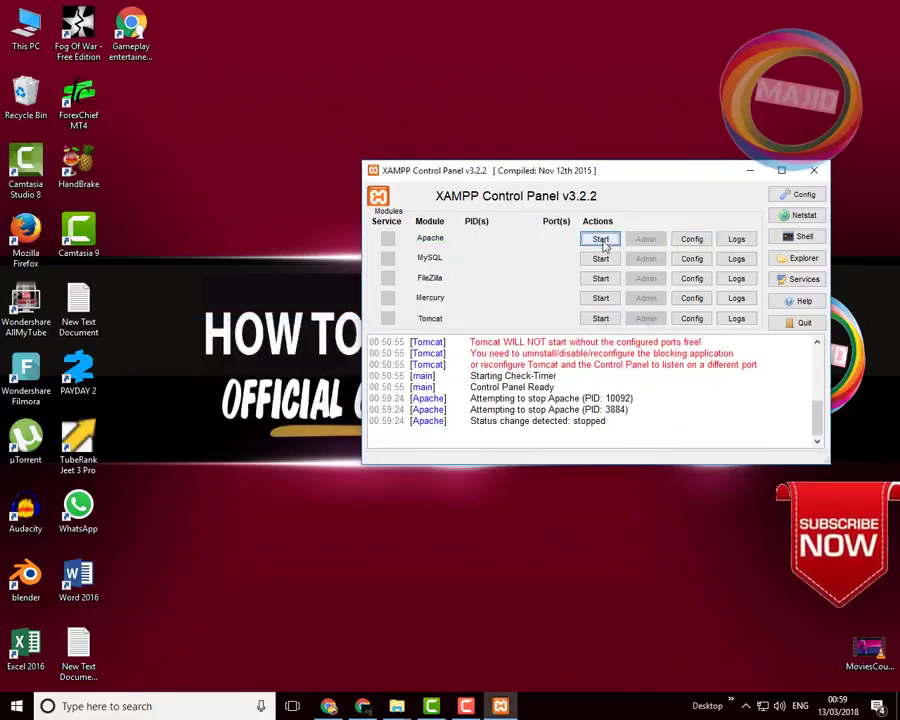
{"action": "left_click", "coordinate": [601, 240]}
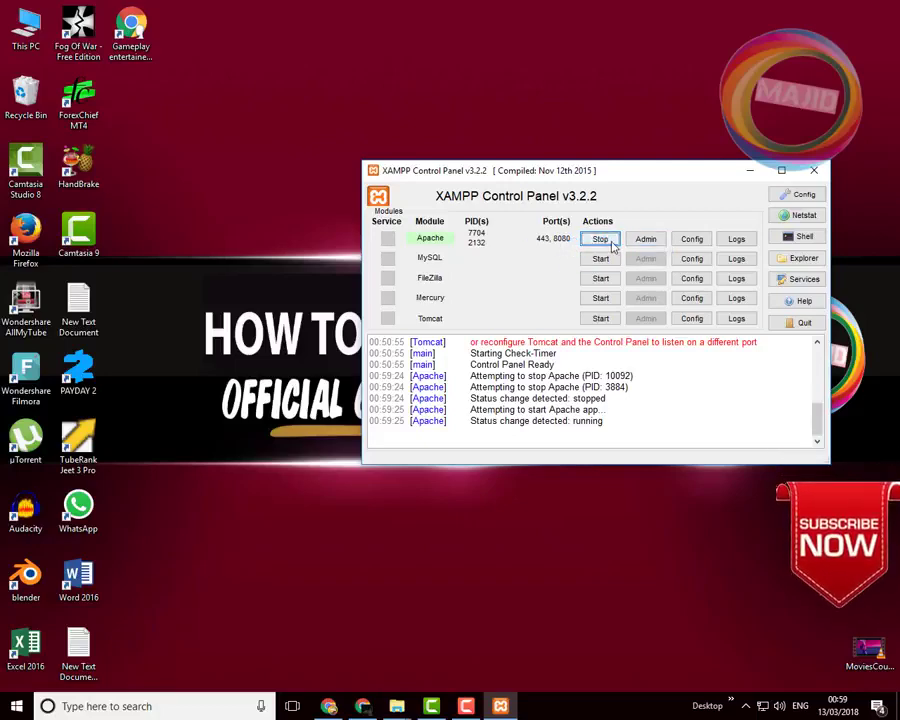
- Stop Apache, set both Listen ports in httpd.conf back to 80, close the file and start Apache
{"action": "left_click", "coordinate": [604, 241]}
{"action": "left_click", "coordinate": [703, 242]}
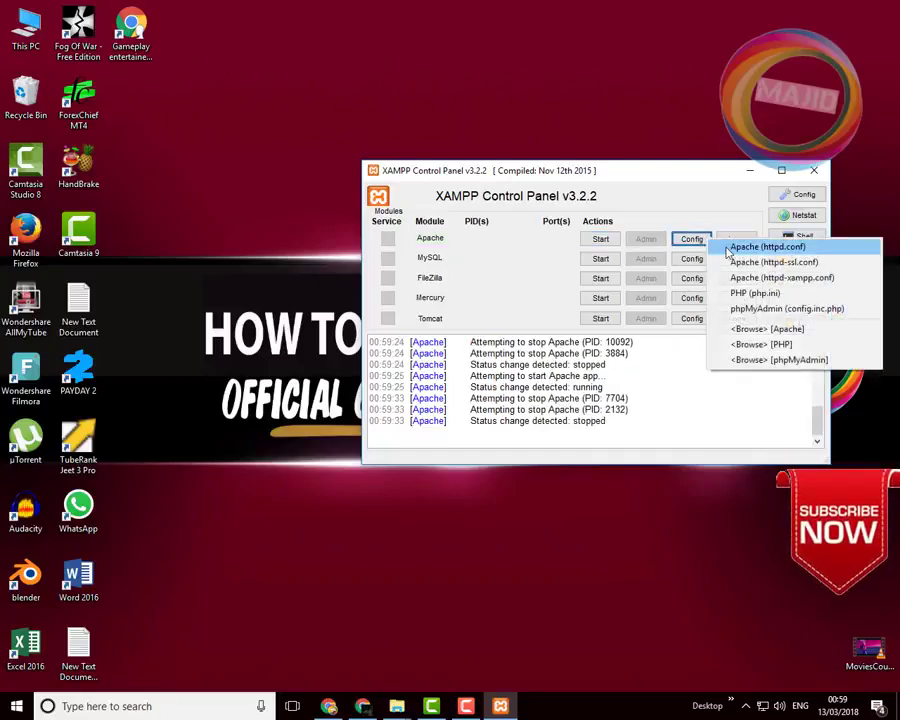
{"action": "left_click", "coordinate": [728, 251]}
{"action": "scroll", "coordinate": [435, 421], "scroll_direction": "down", "scroll_amount": 15}
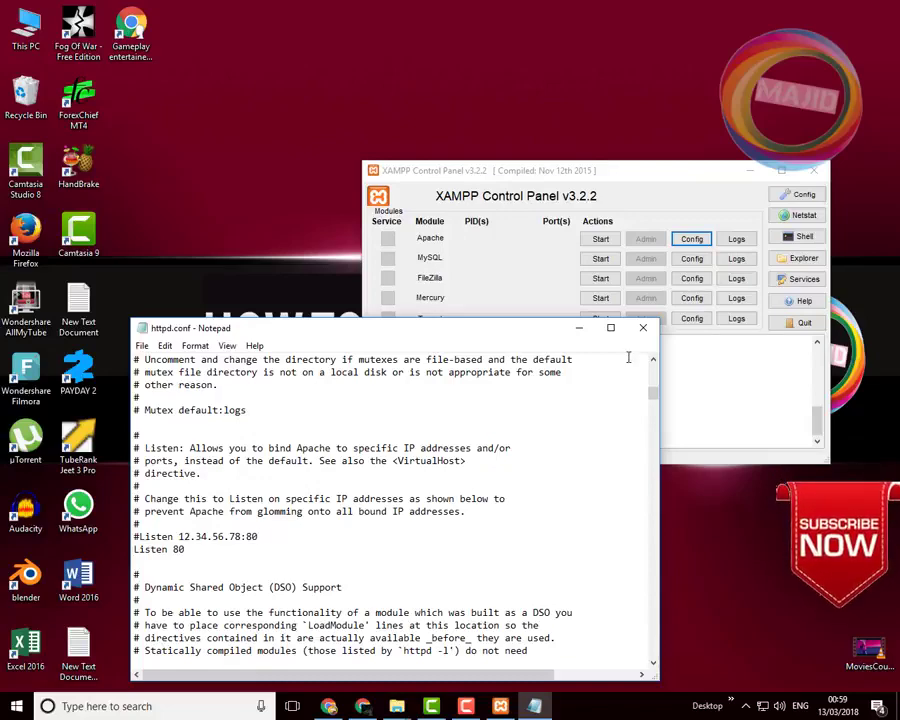
{"action": "left_click", "coordinate": [643, 328]}
{"action": "left_click", "coordinate": [600, 239]}
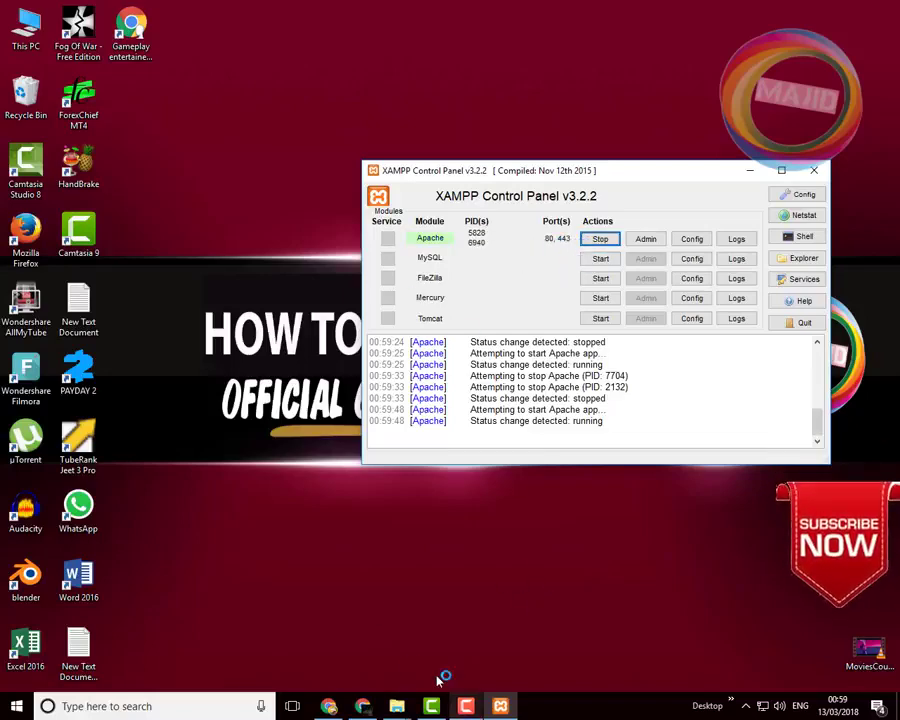
- Switch to Chrome, replace the old phpMyAdmin tab with localhost and open phpMyAdmin from the XAMPP dashboard
{"action": "left_click", "coordinate": [363, 706]}
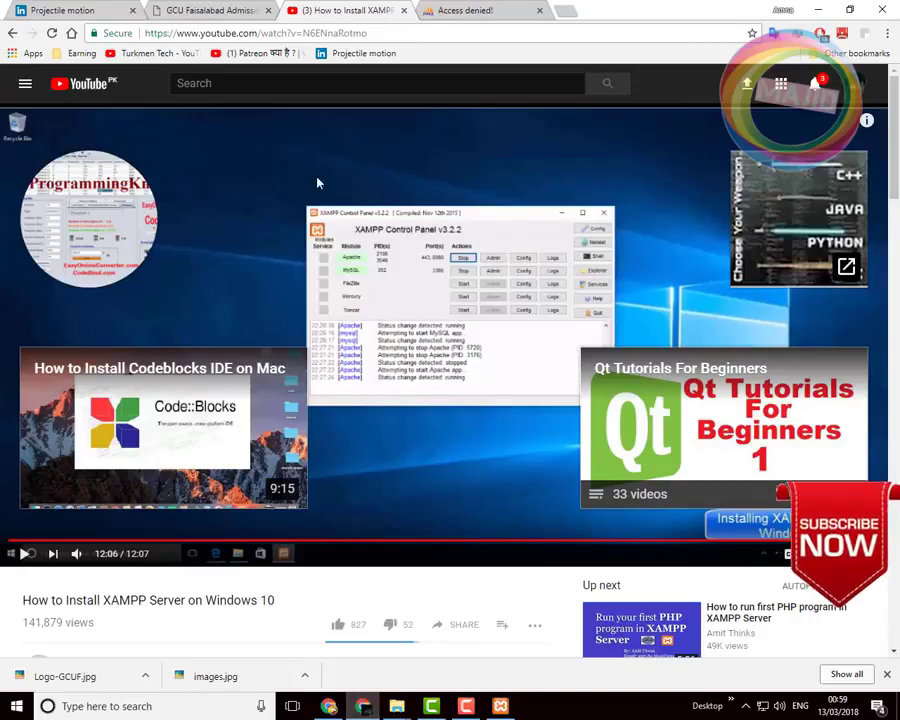
{"action": "left_click", "coordinate": [447, 9]}
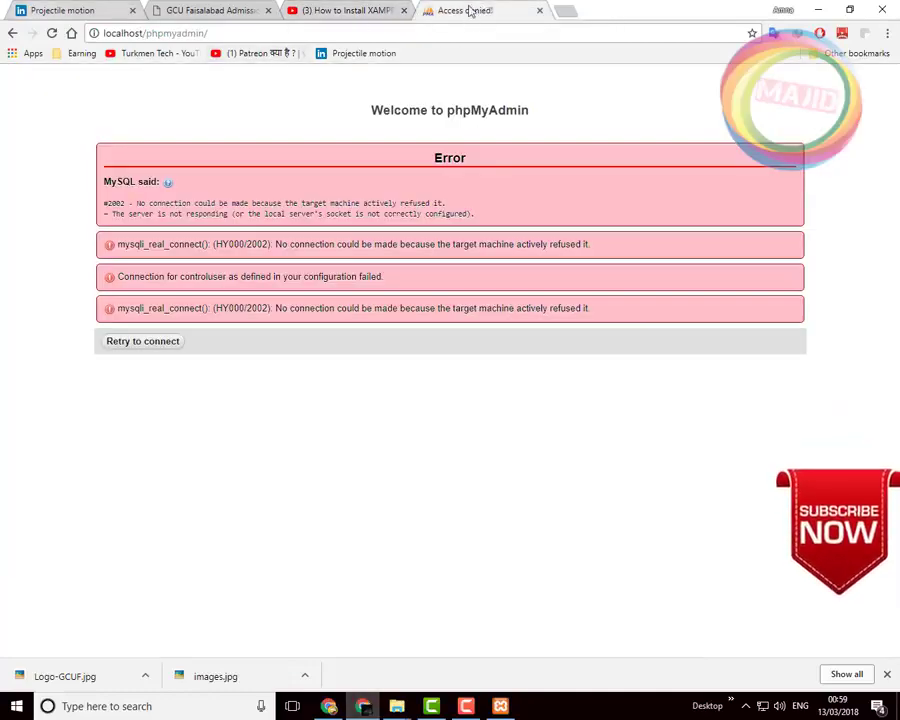
{"action": "left_click", "coordinate": [540, 11]}
{"action": "left_click", "coordinate": [432, 12]}
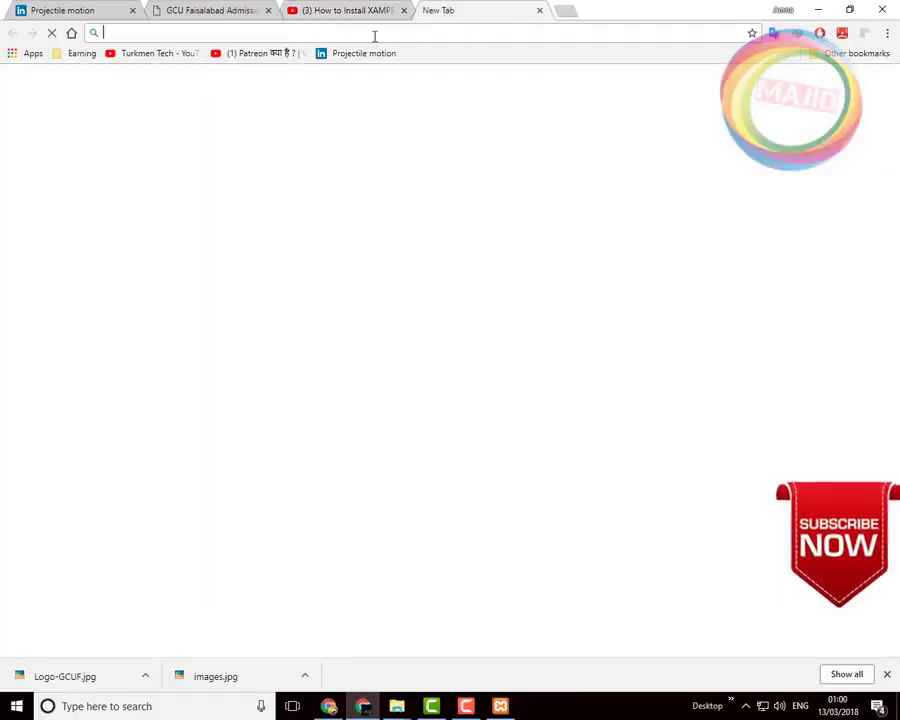
{"action": "type", "text": "loc"}
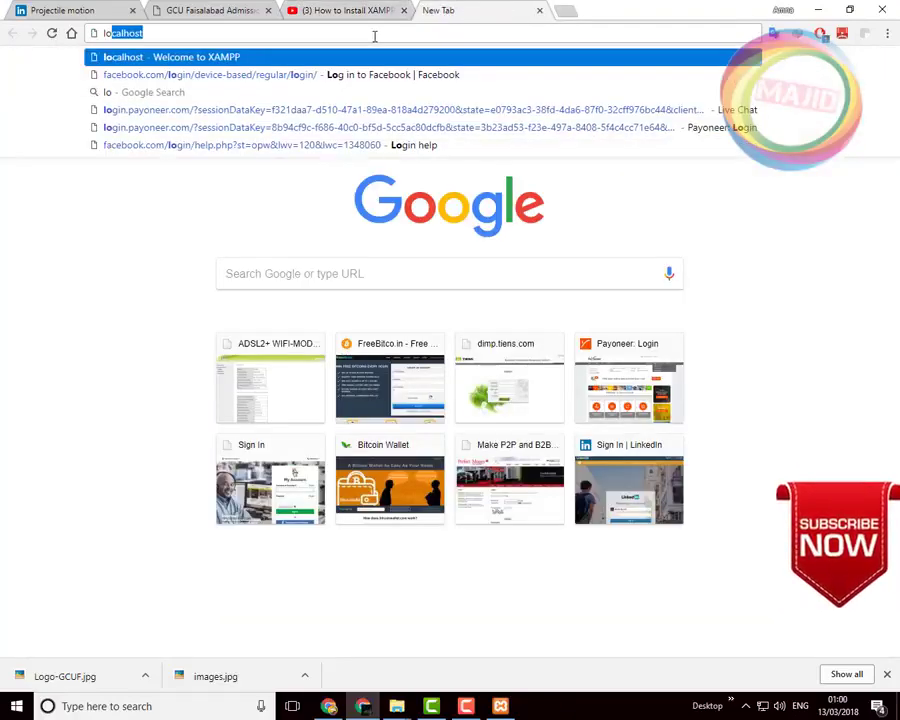
{"action": "type", "text": "alho"}
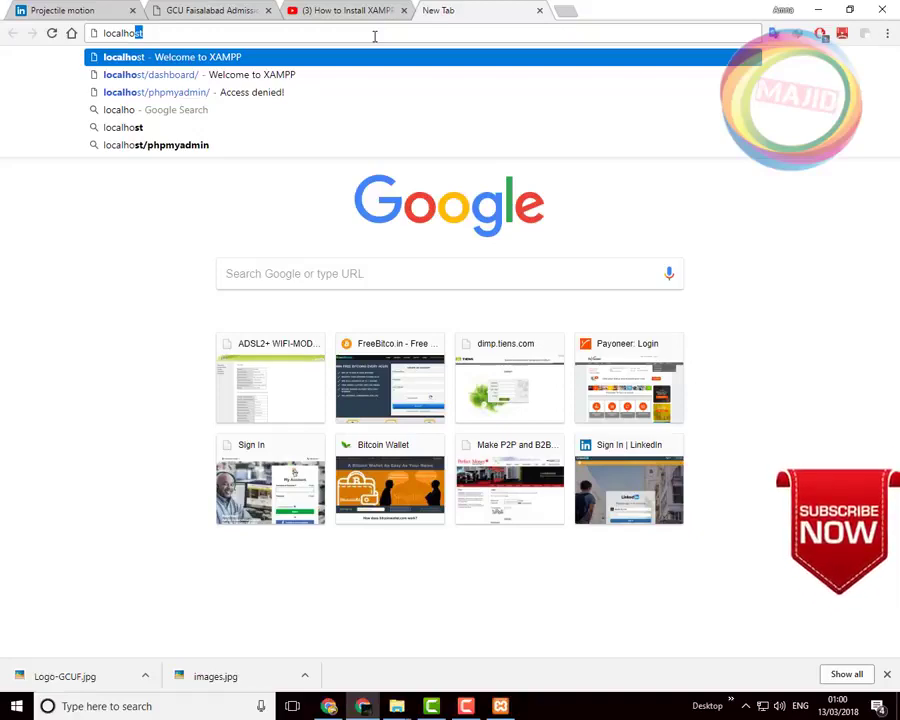
{"action": "type", "text": "st"}
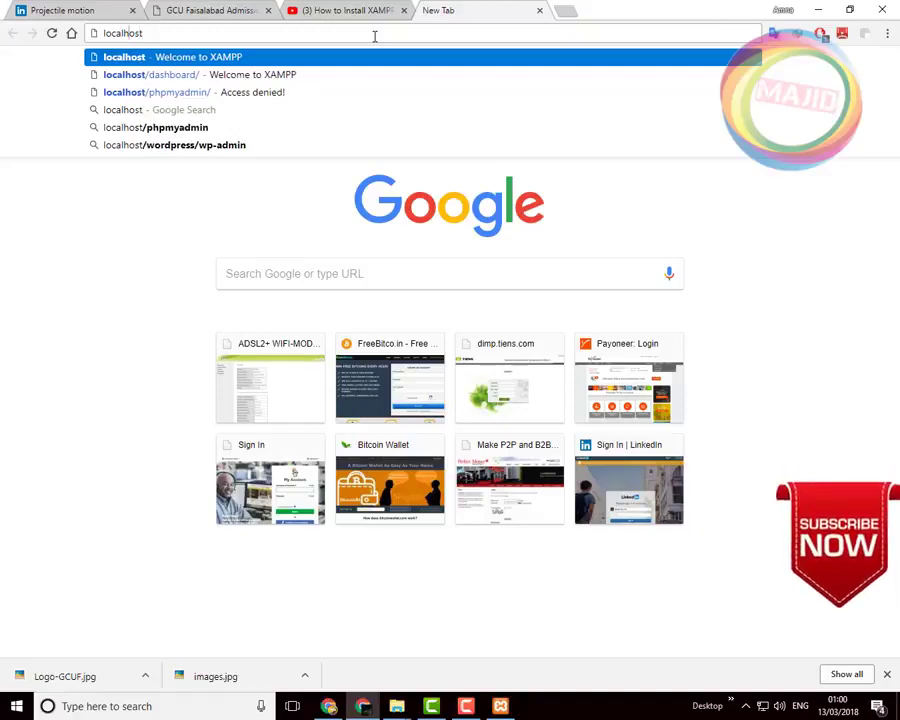
{"action": "key", "text": "Return"}
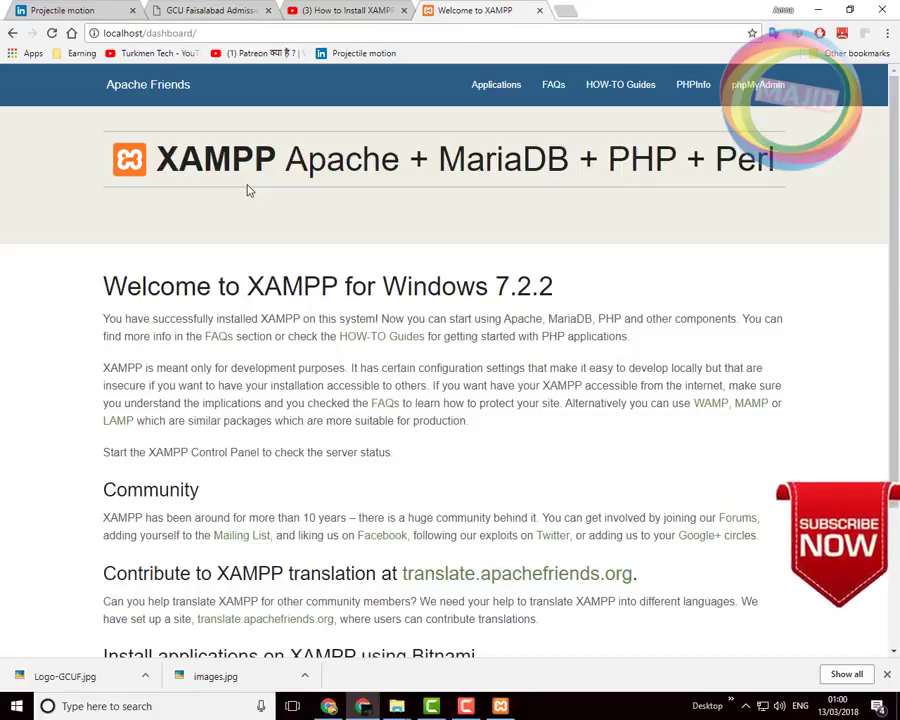
{"action": "left_click", "coordinate": [758, 93]}
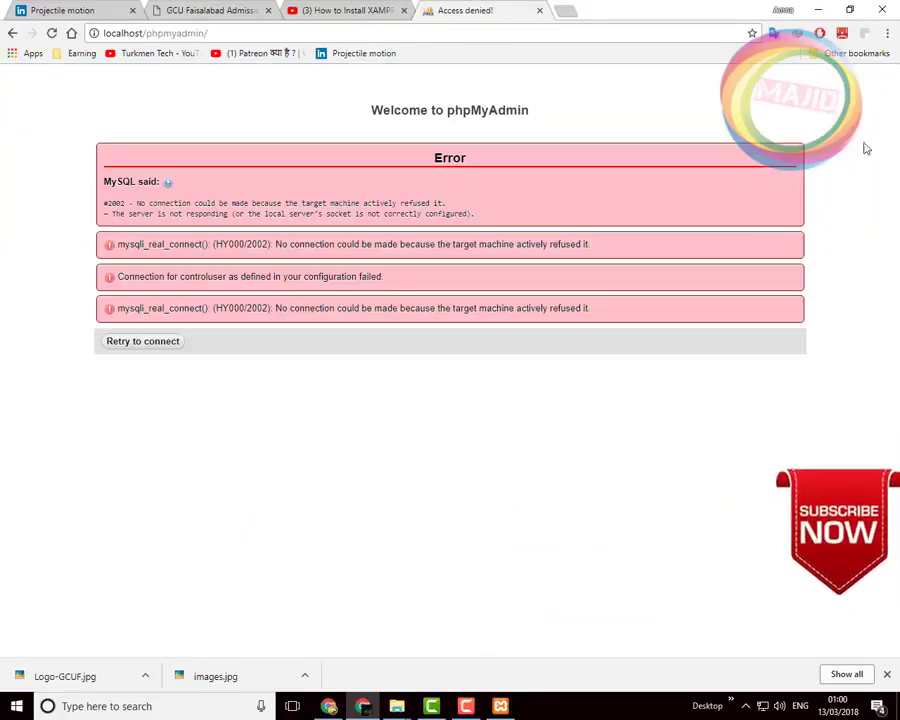
- Start MySQL in the XAMPP Control Panel, allow mysqld through the firewall on private networks and reload phpMyAdmin in the browser
{"action": "left_click", "coordinate": [511, 708]}
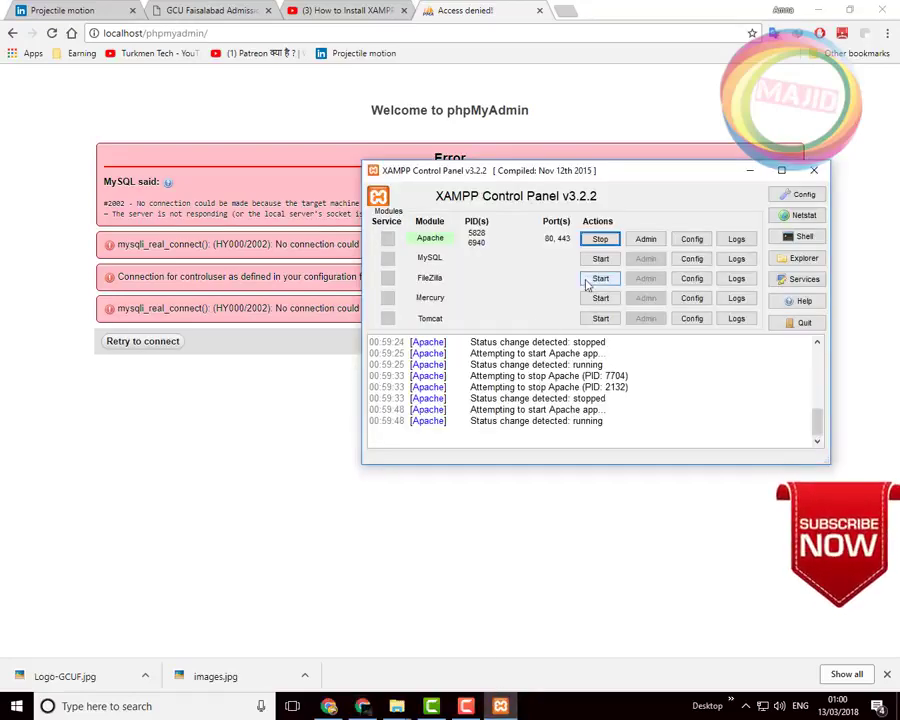
{"action": "left_click_drag", "start_coordinate": [535, 170], "coordinate": [416, 356]}
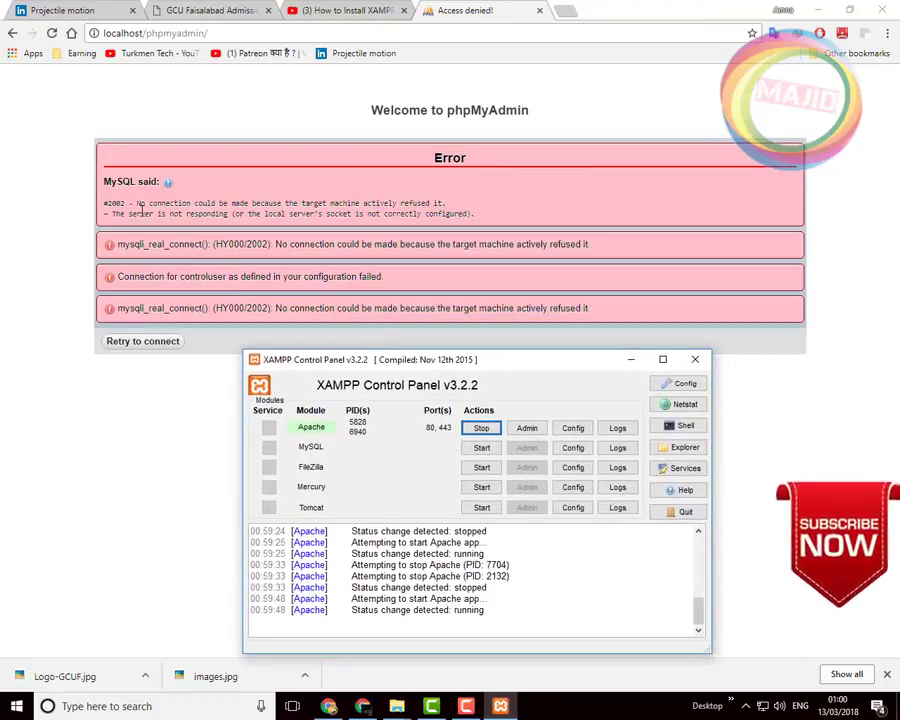
{"action": "left_click", "coordinate": [483, 447]}
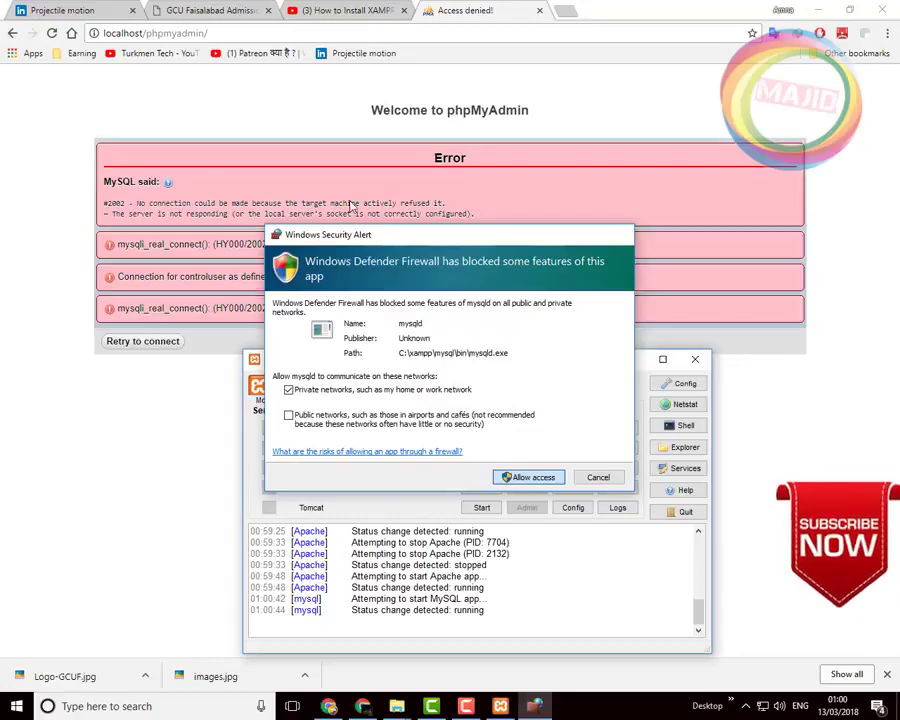
{"action": "key", "text": "Return"}
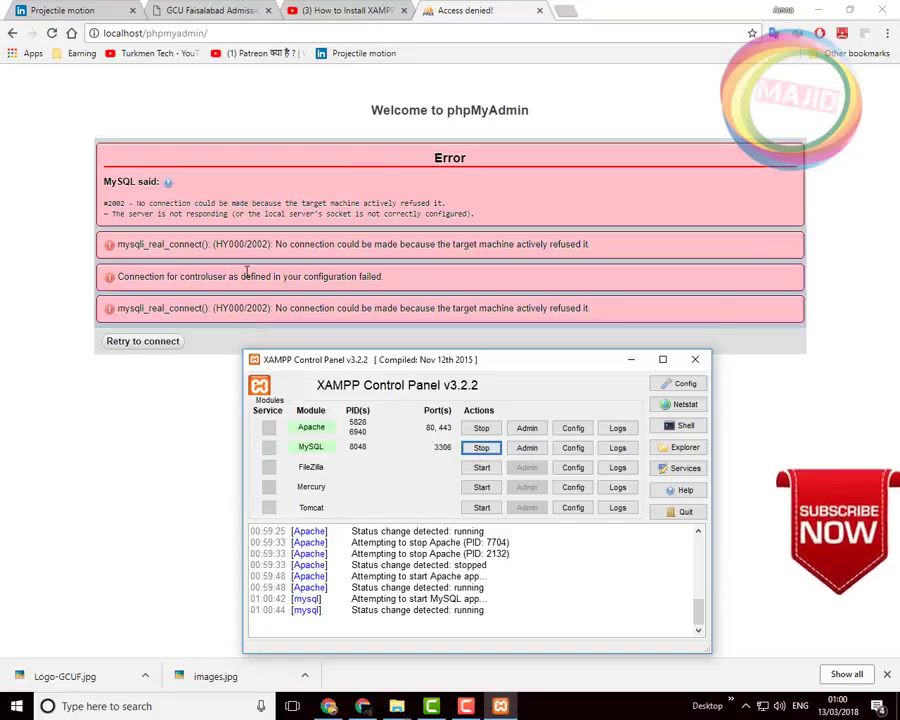
{"action": "left_click", "coordinate": [52, 35]}
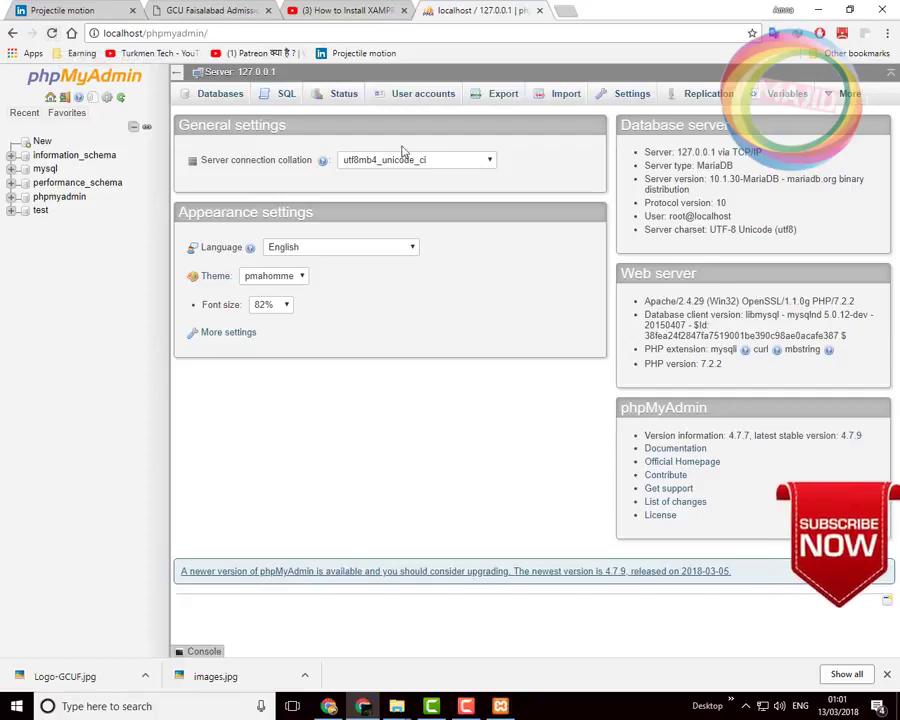
- Open Apache's httpd.conf from the XAMPP Control Panel and examine the Listen port lines
{"action": "left_click", "coordinate": [501, 705]}
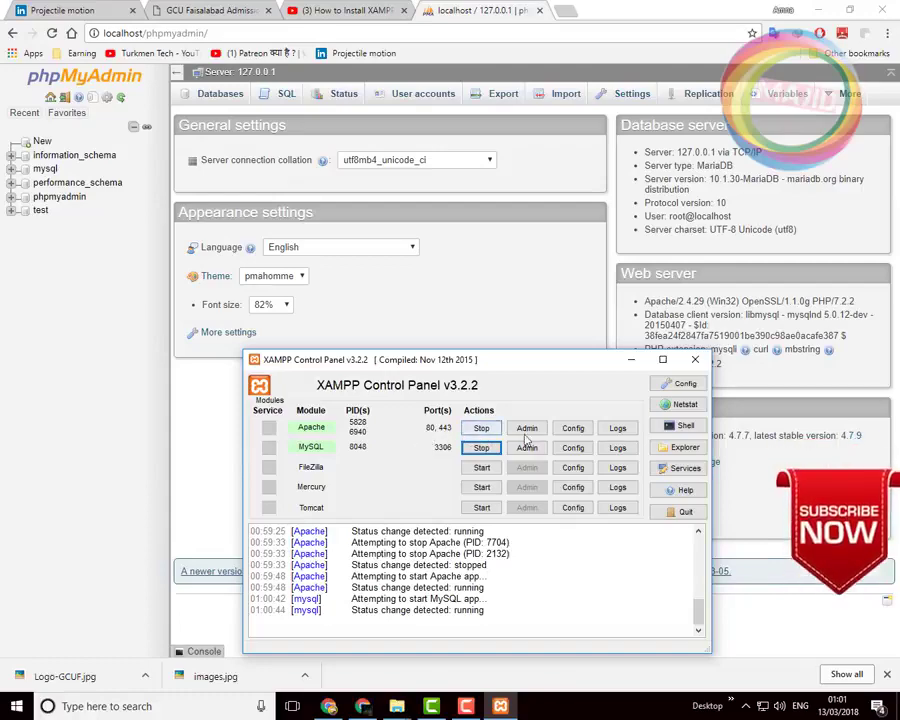
{"action": "left_click", "coordinate": [573, 428]}
{"action": "left_click", "coordinate": [622, 450]}
{"action": "scroll", "coordinate": [462, 405], "scroll_direction": "down", "scroll_amount": 13}
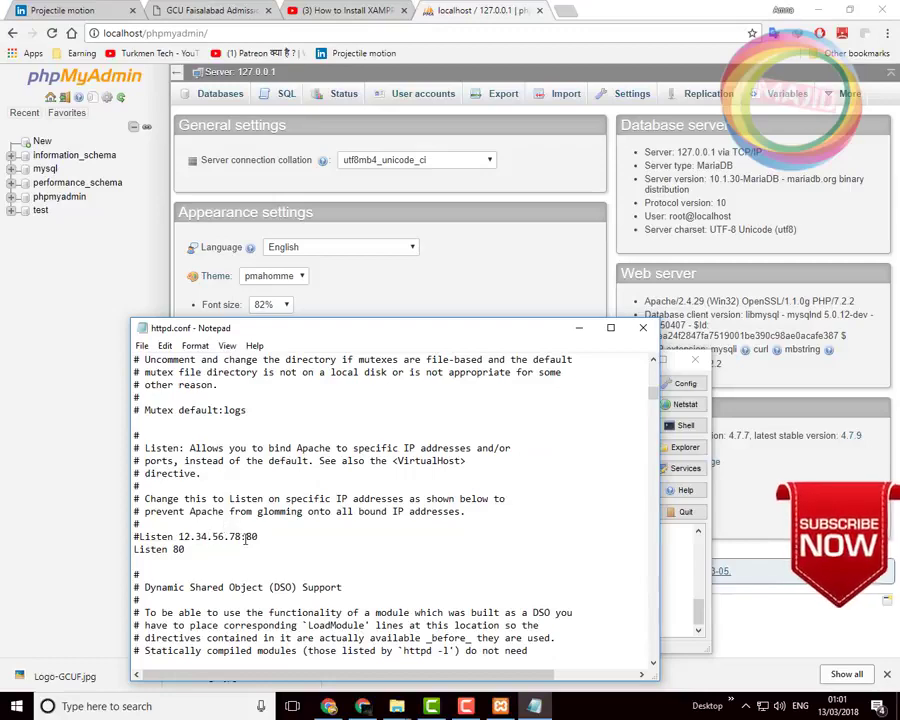